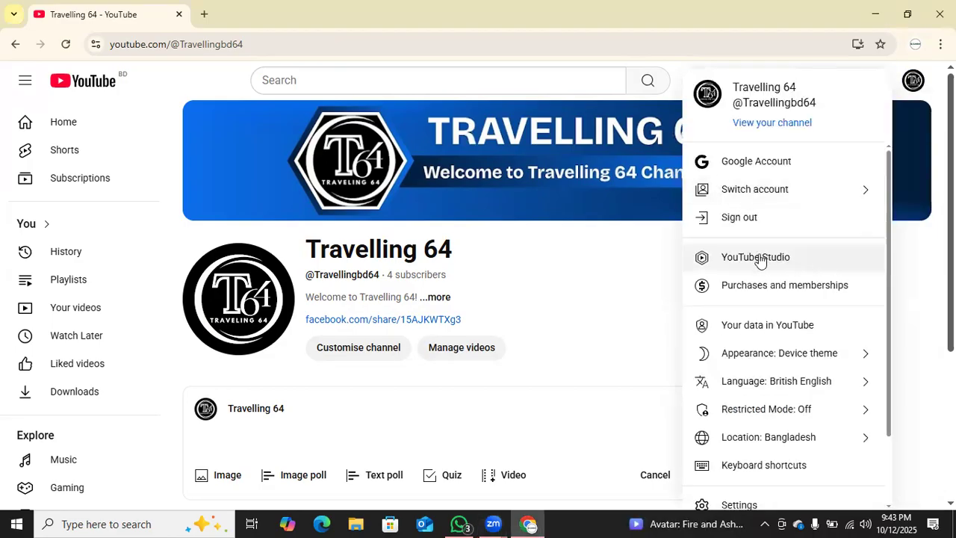
Open YouTube Studio and display the Videos list of the channel content.
left_click(759, 258)
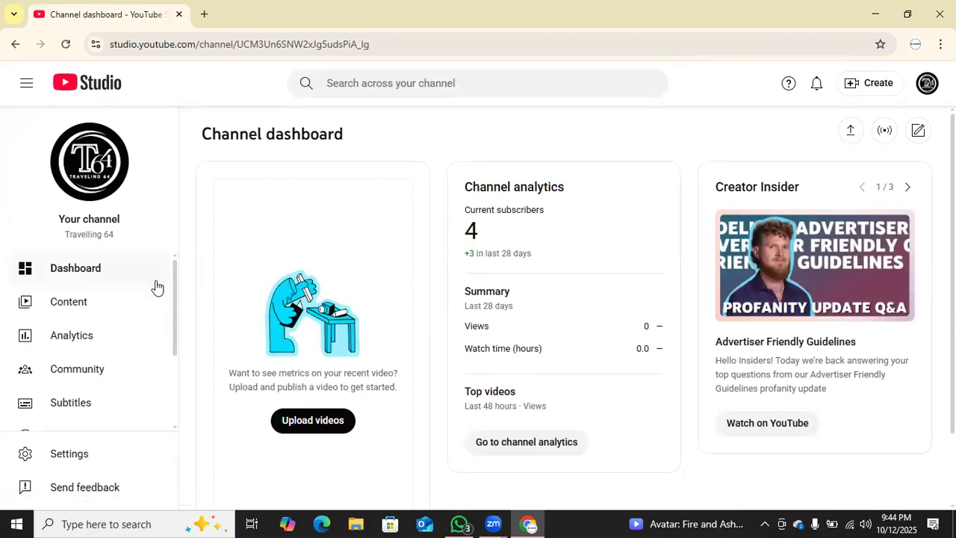
left_click(69, 309)
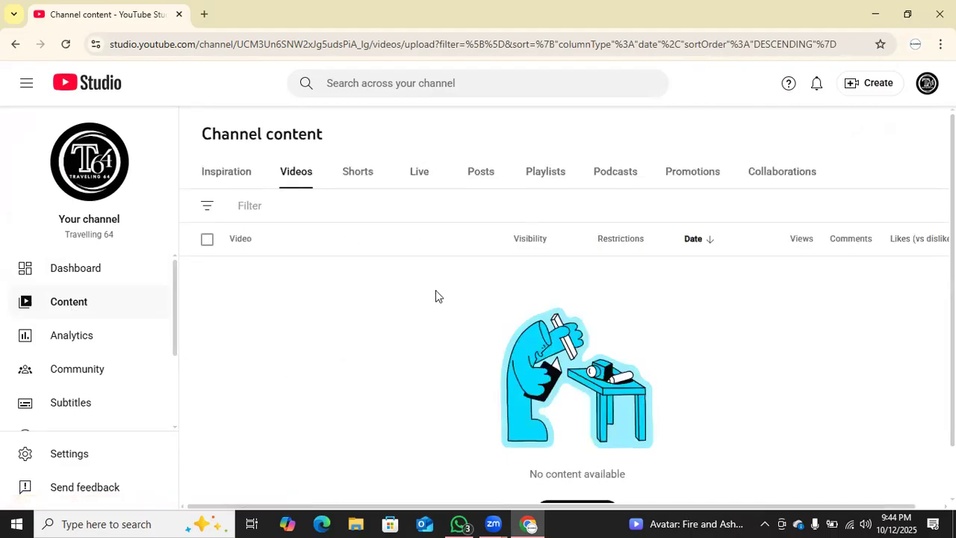
left_click(353, 178)
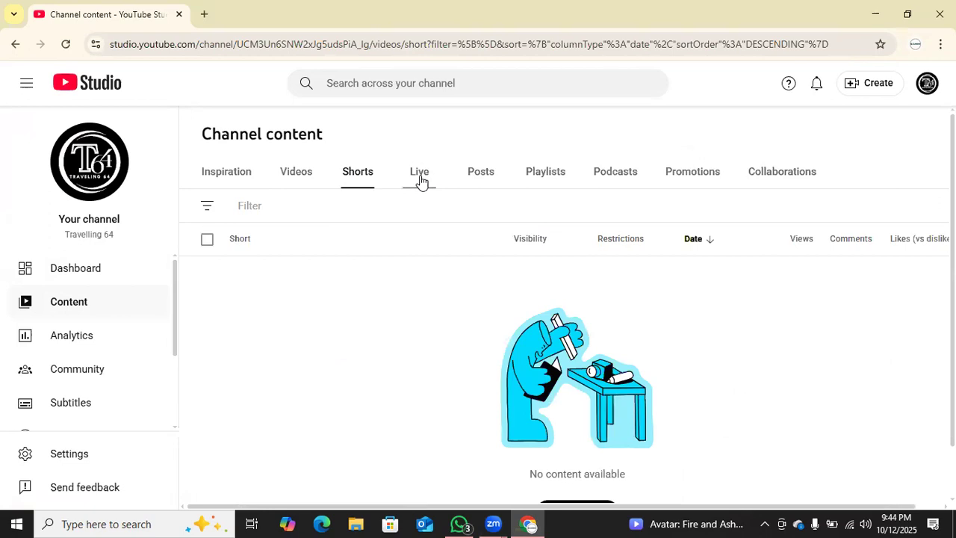
left_click(303, 183)
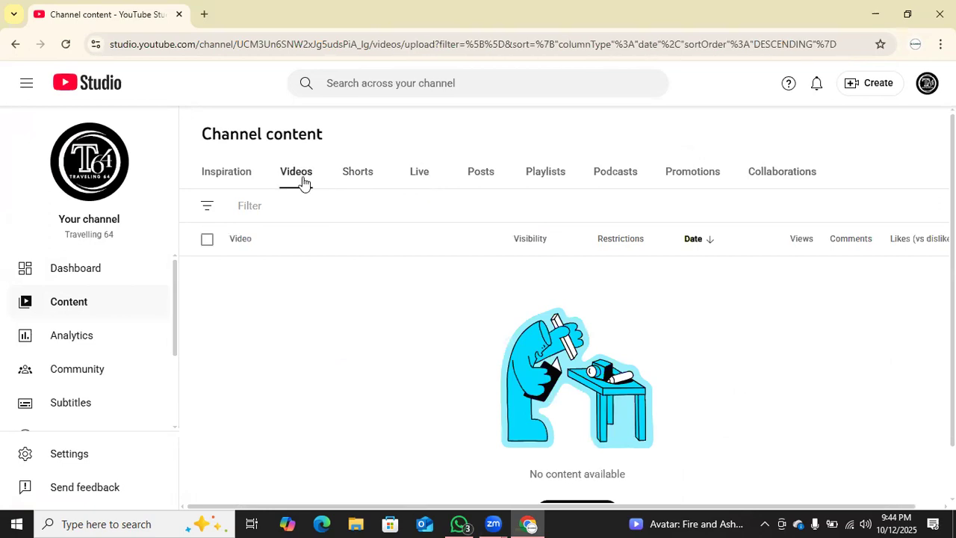
Upload the video file "পাহাড়ি রাস্তায় ভ্রমন" from the Desktop folder to the channel.
left_click(875, 84)
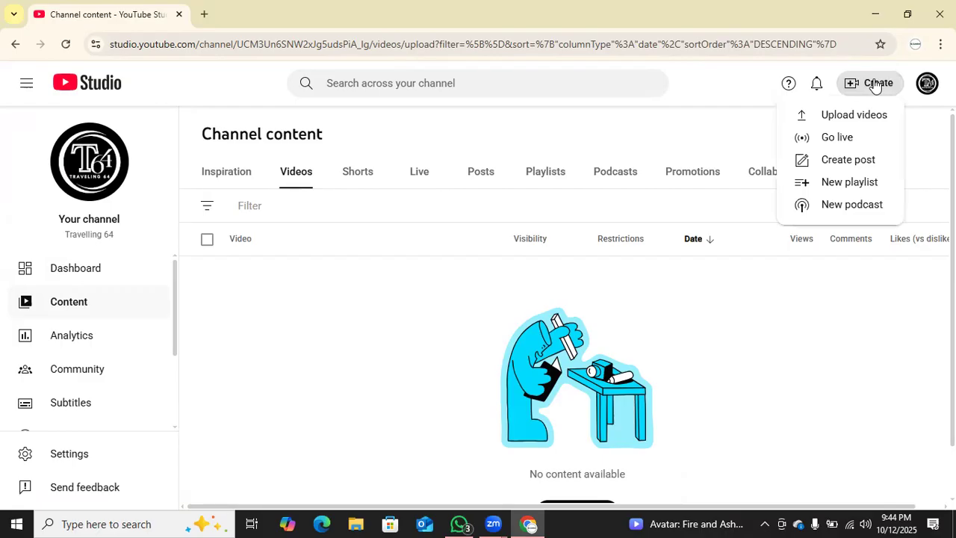
left_click(844, 116)
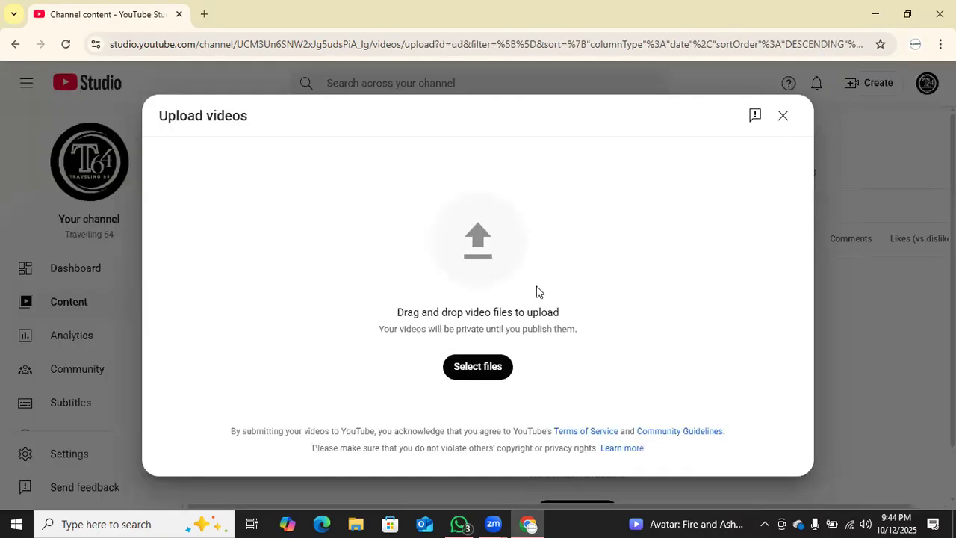
left_click(476, 371)
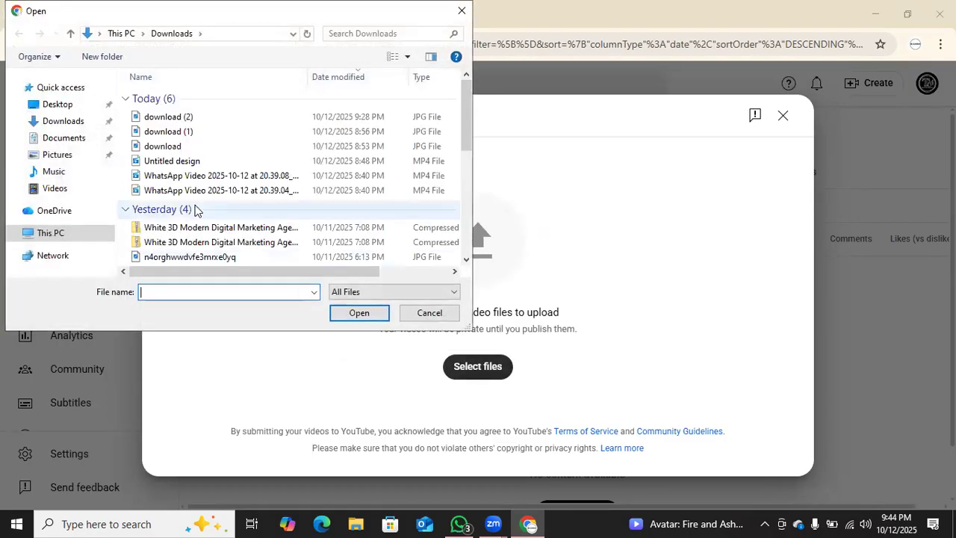
left_click(67, 109)
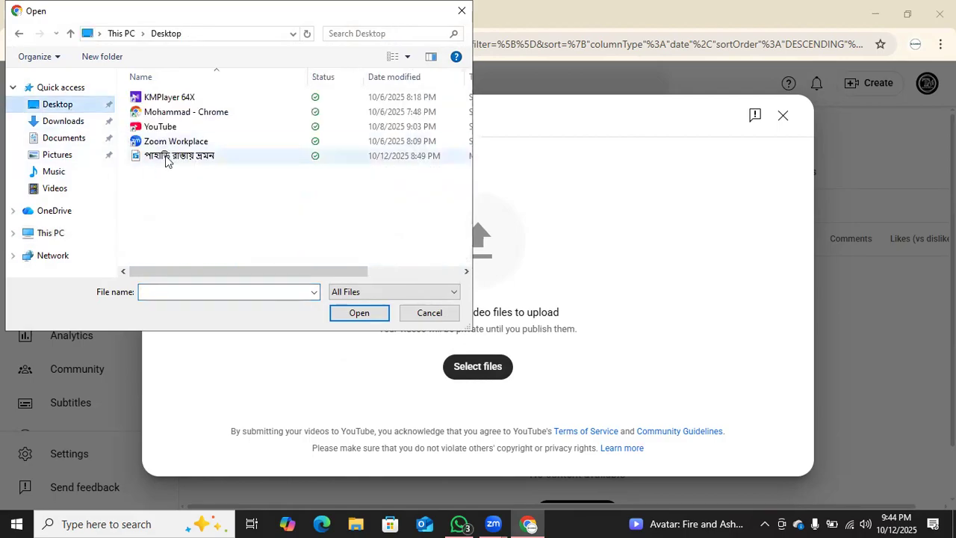
left_click(166, 160)
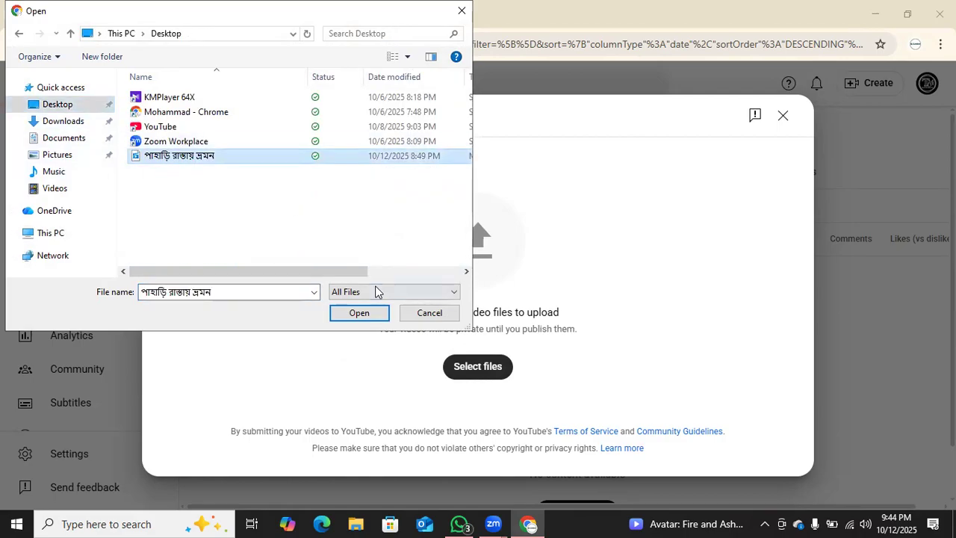
left_click(365, 314)
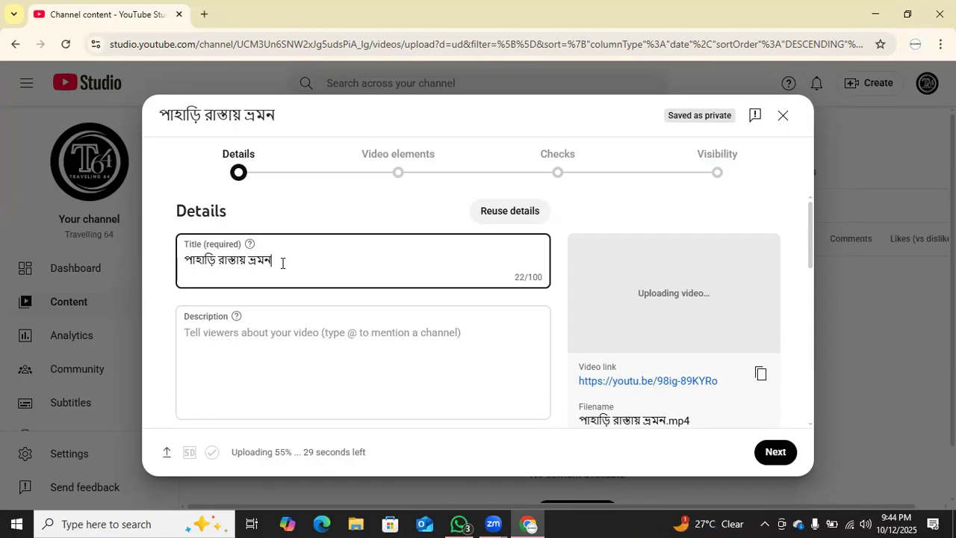
Publish the uploaded video with Public visibility, leaving the description empty, and copy its video link.
left_click(256, 327)
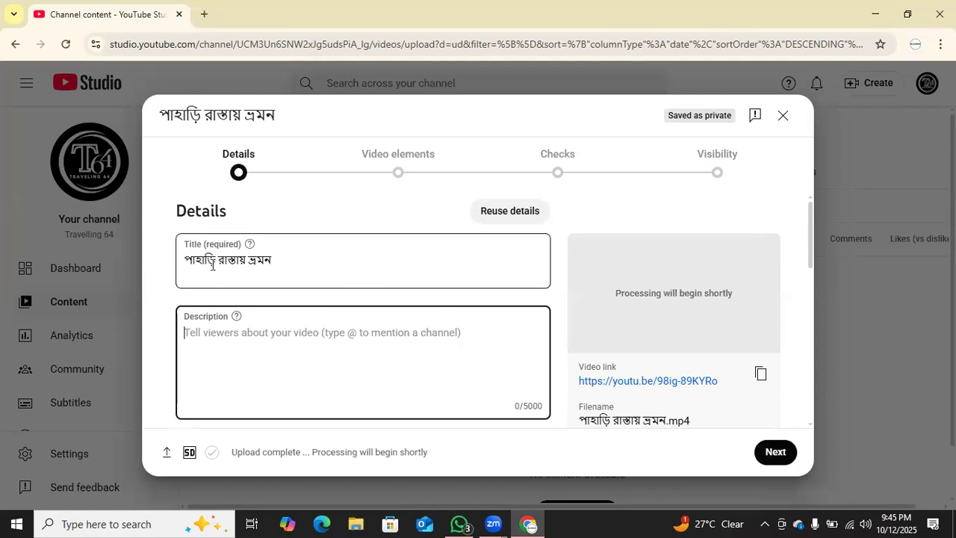
left_click(791, 454)
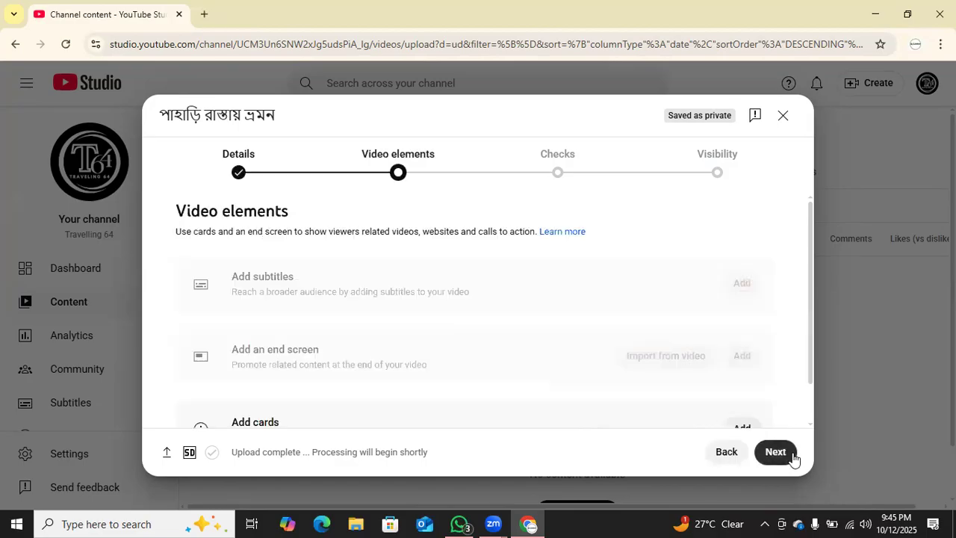
left_click(794, 459)
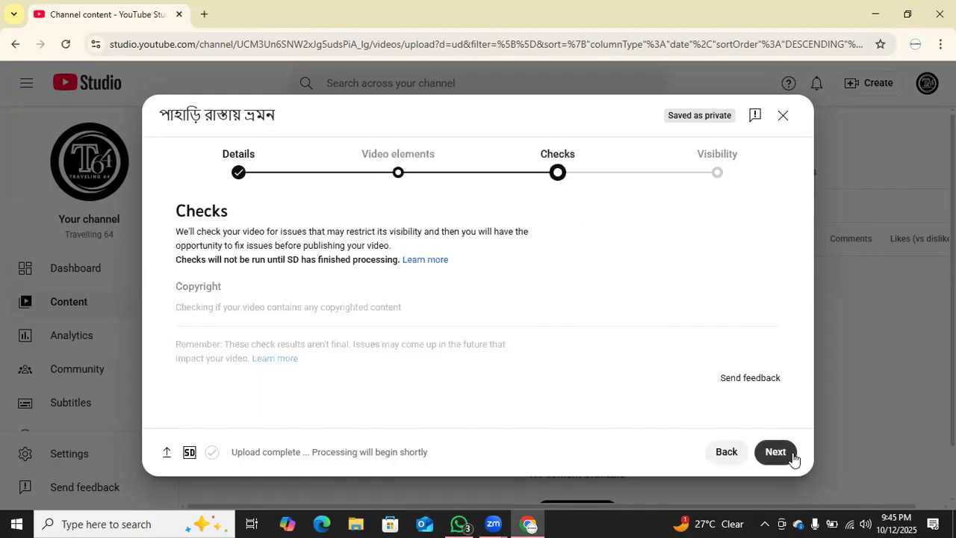
left_click(793, 459)
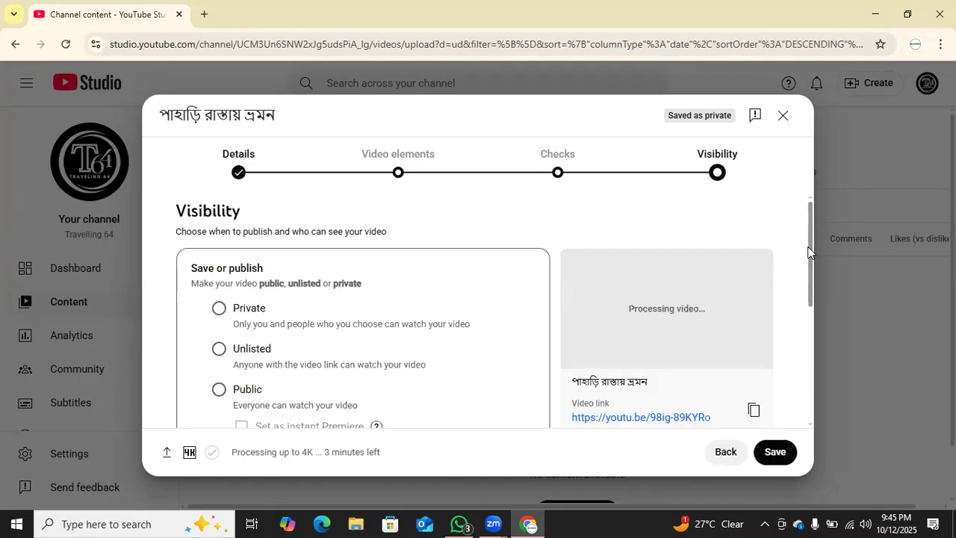
left_click_drag(808, 251, 808, 267)
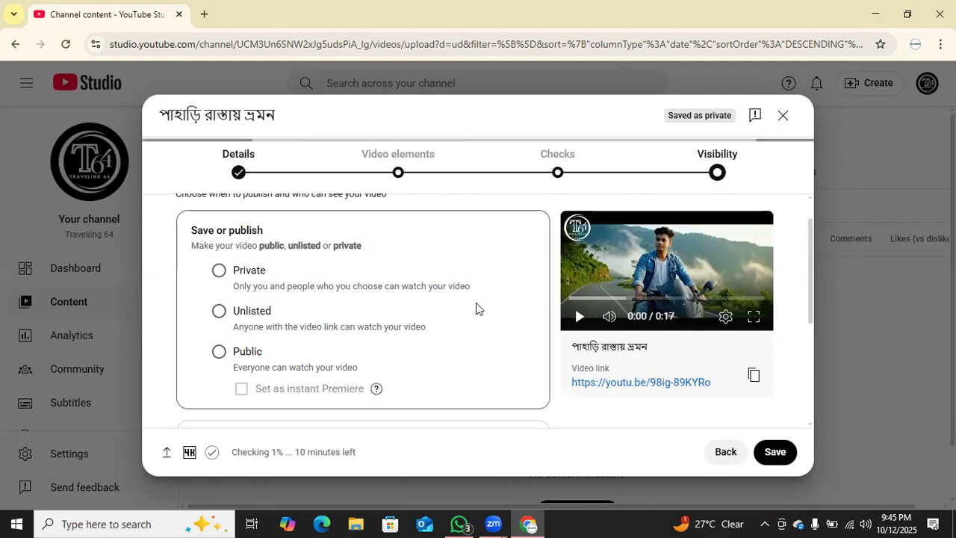
left_click(220, 352)
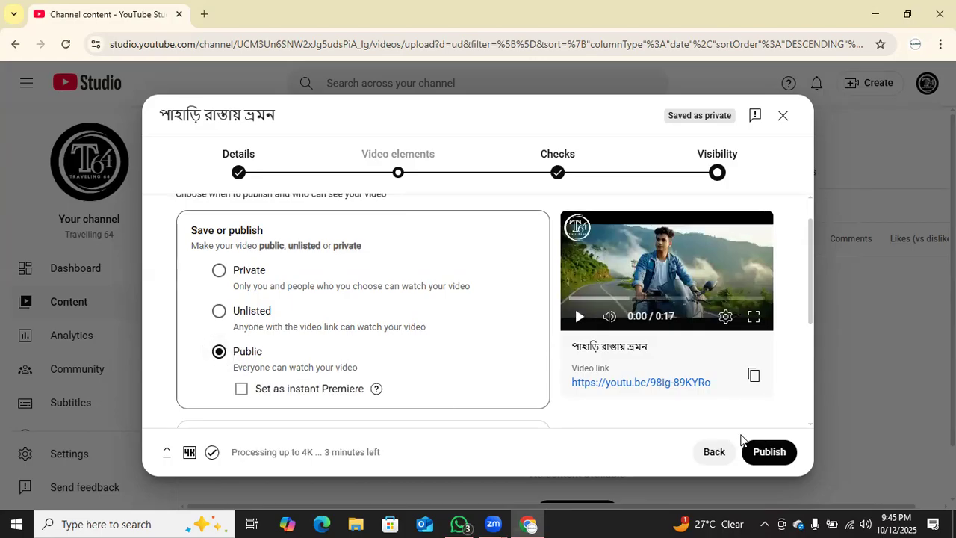
left_click(763, 450)
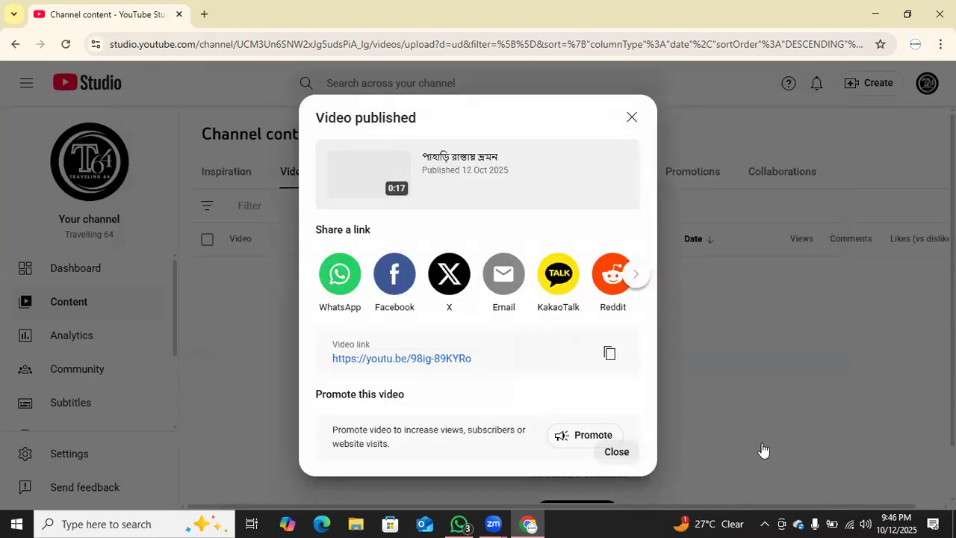
left_click(608, 354)
left_click(632, 121)
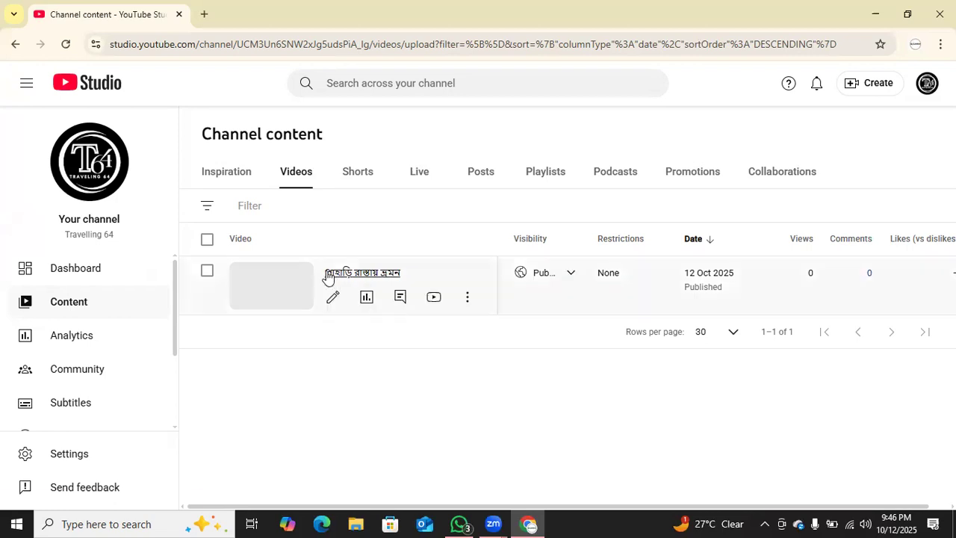
Open the details page of the published video and review its title.
left_click_drag(325, 273, 369, 278)
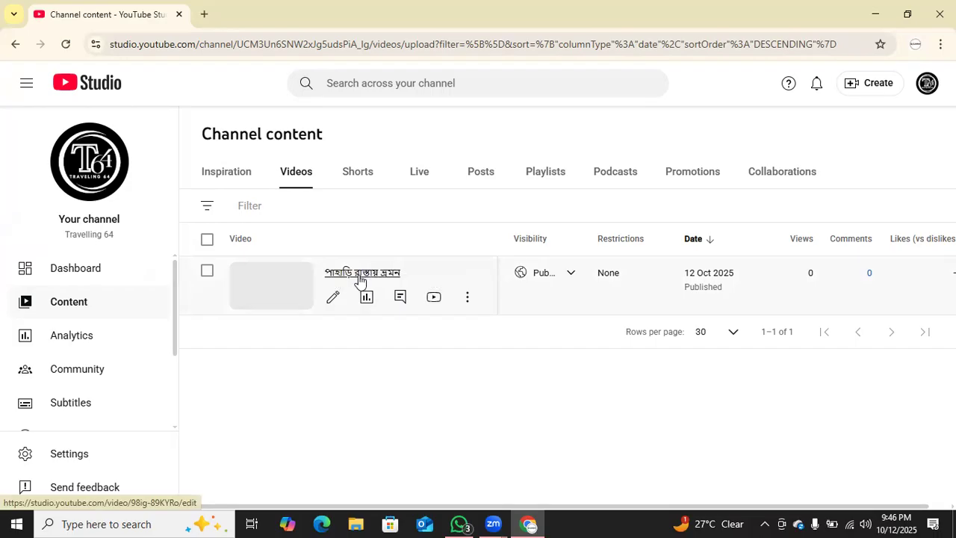
left_click(359, 273)
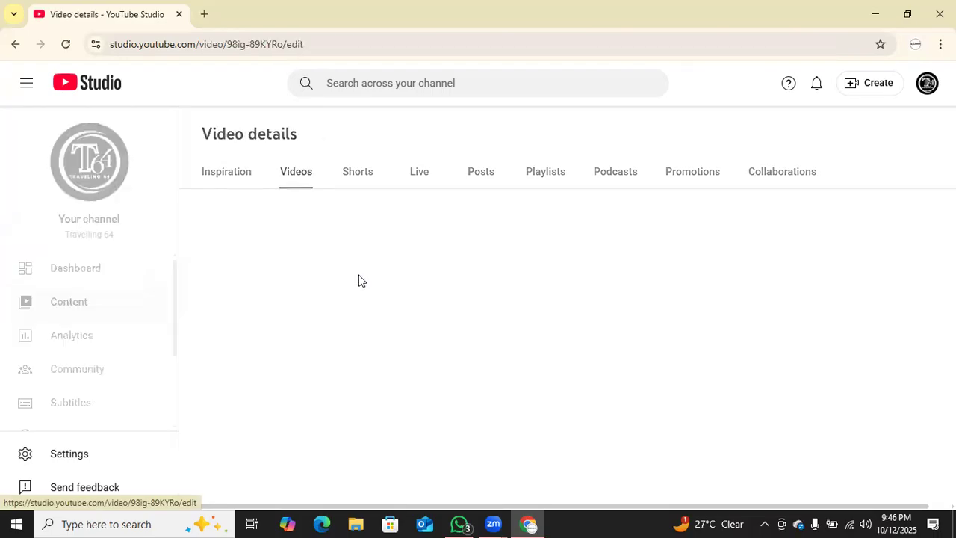
left_click(298, 181)
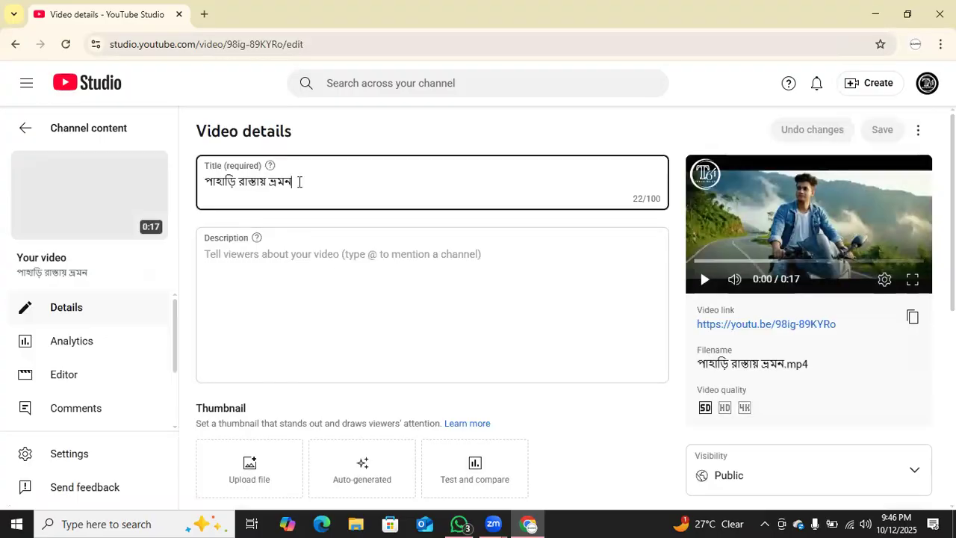
left_click_drag(299, 181, 202, 192)
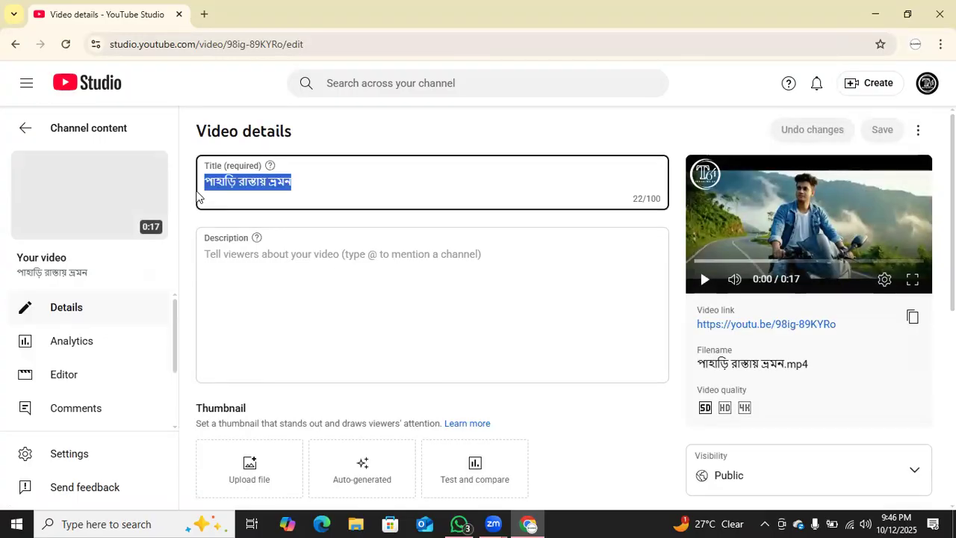
left_click(331, 186)
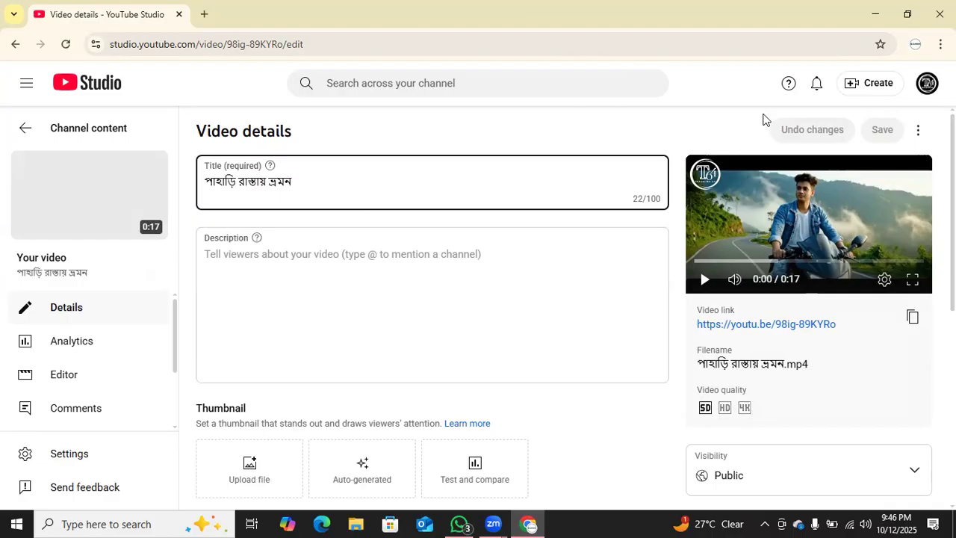
Switch to Canva in another Chrome profile's maximized window and create a blank YouTube Thumbnail design of 1280 × 720 px.
left_click(876, 21)
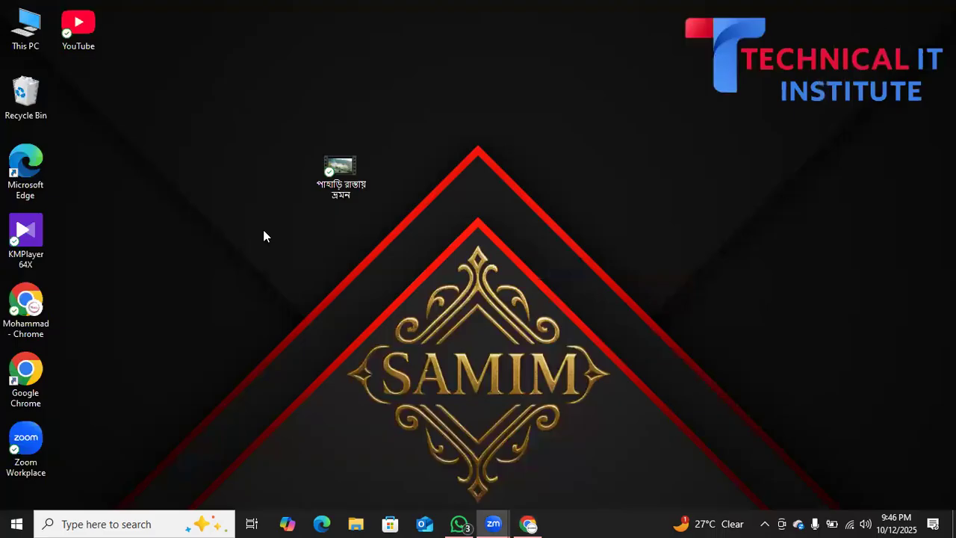
double_click(25, 371)
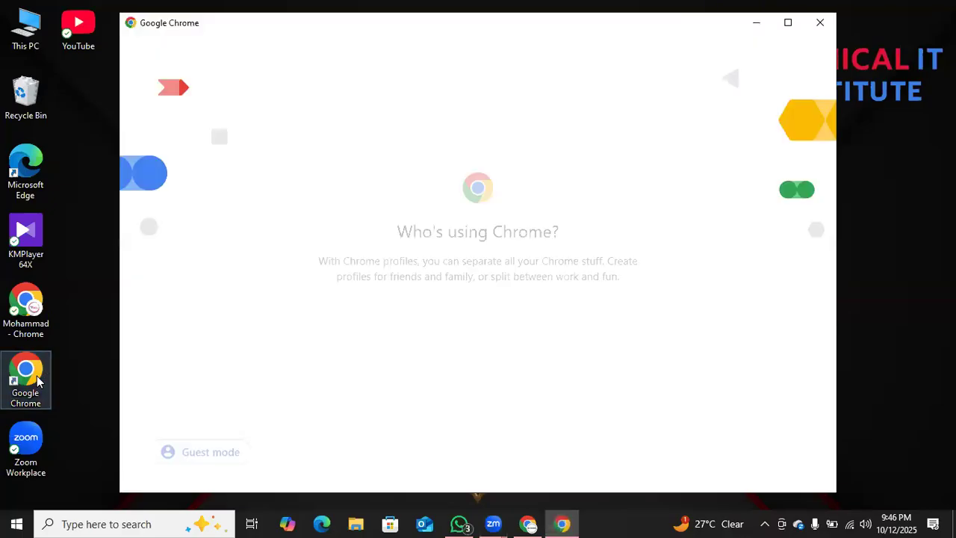
left_click(529, 255)
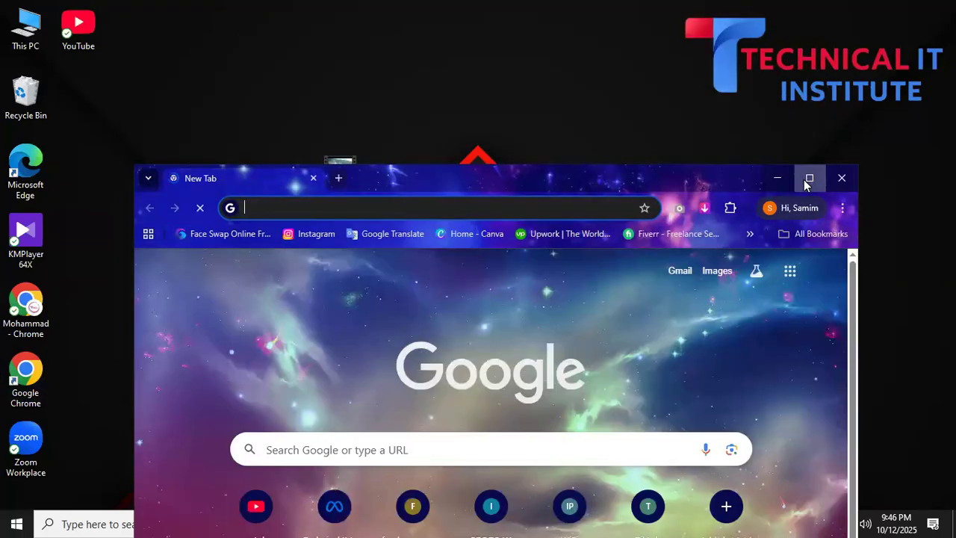
left_click(809, 178)
left_click(347, 74)
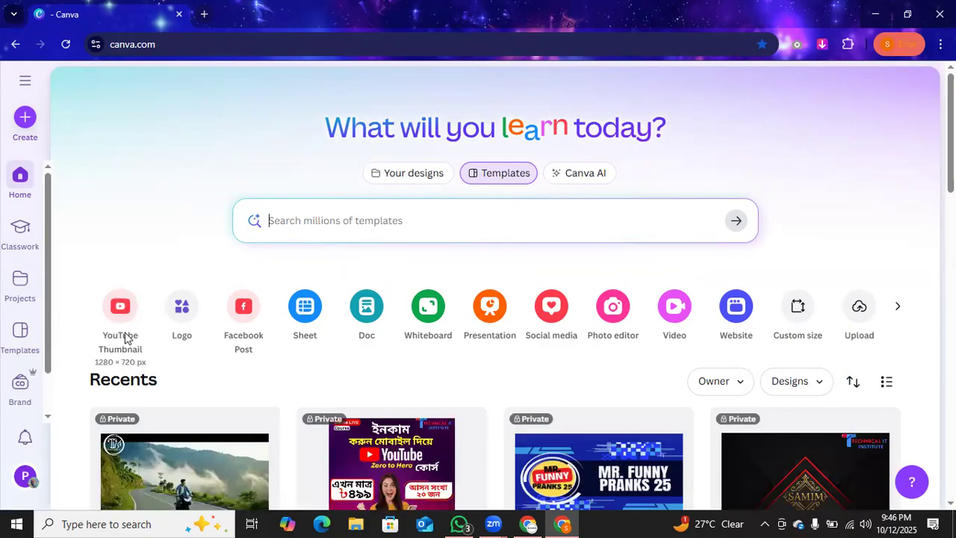
left_click(121, 314)
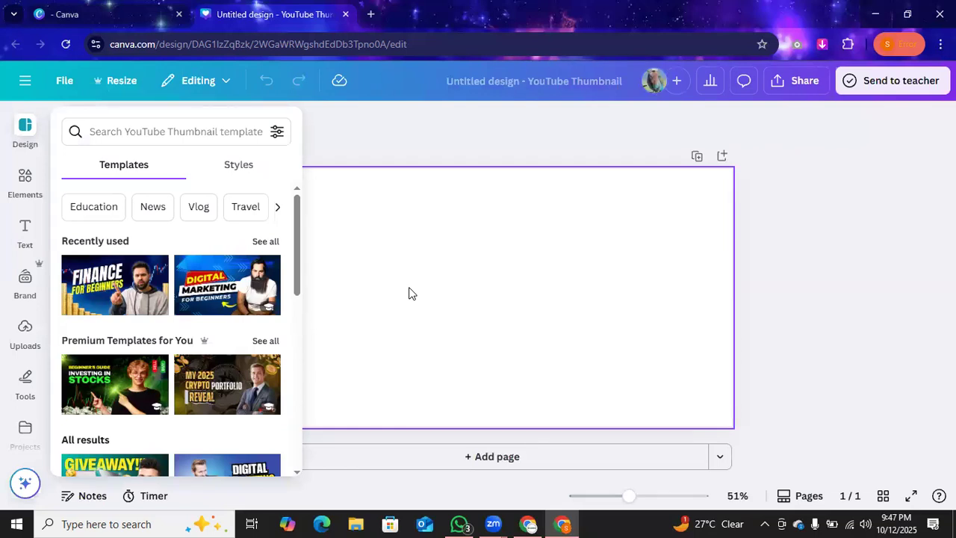
Search the YouTube Thumbnail templates for "travelling".
left_click_drag(299, 261, 296, 334)
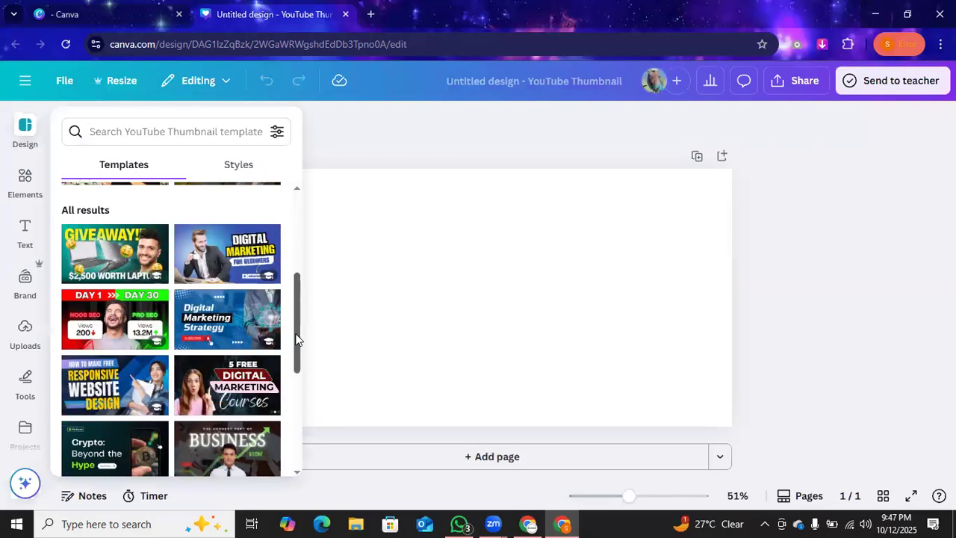
left_click(178, 138)
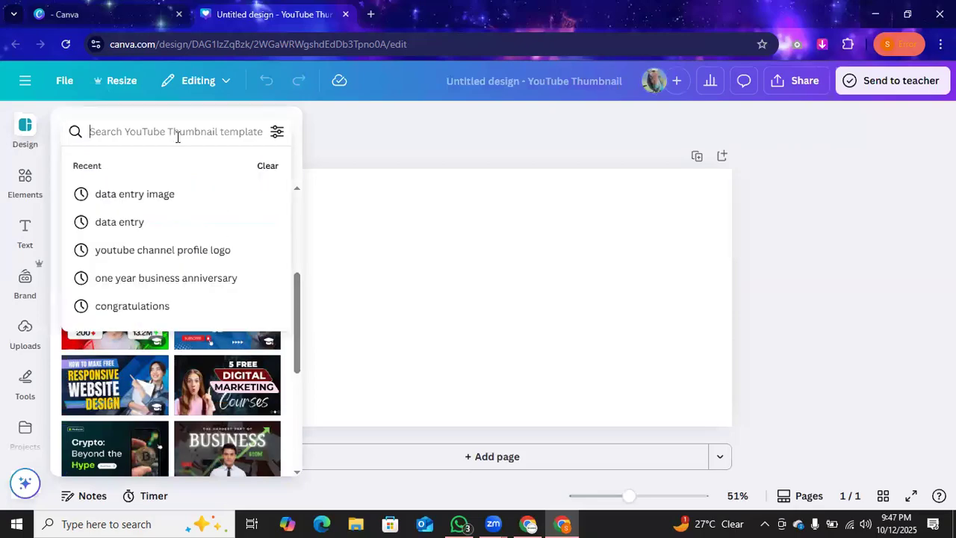
type("t")
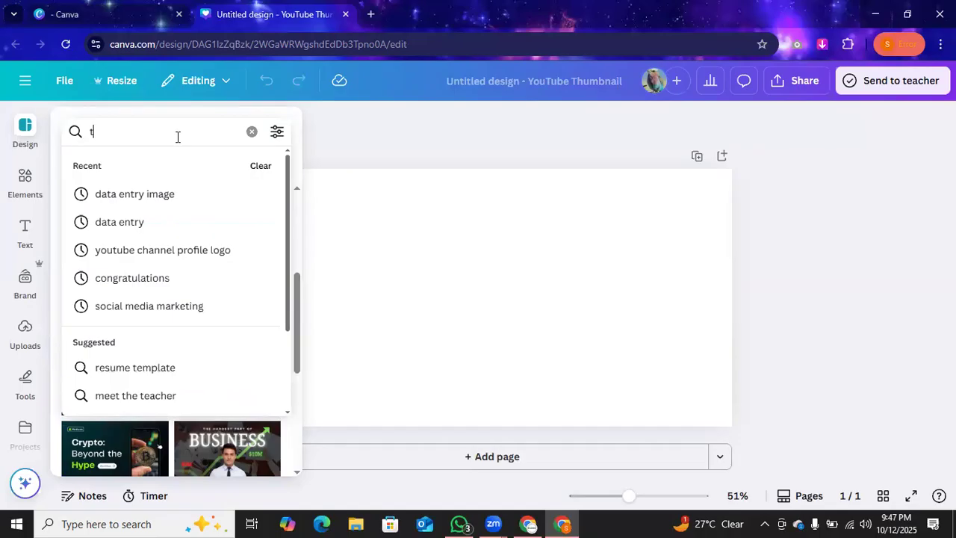
type("re")
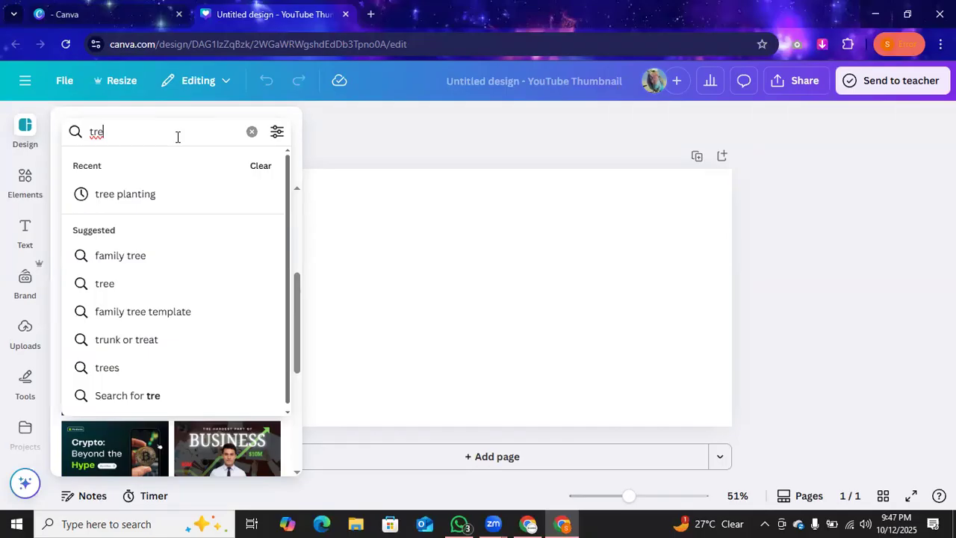
key("BackSpace")
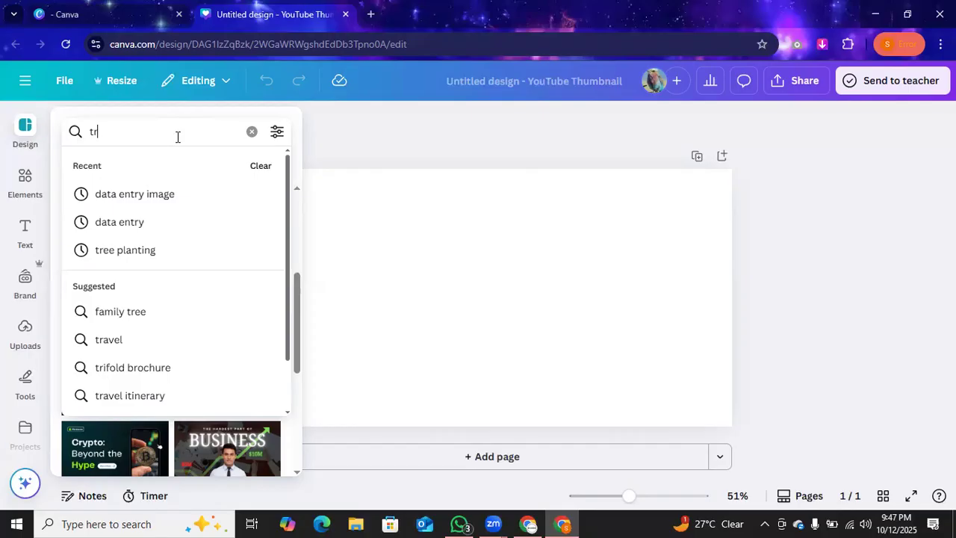
type("ave")
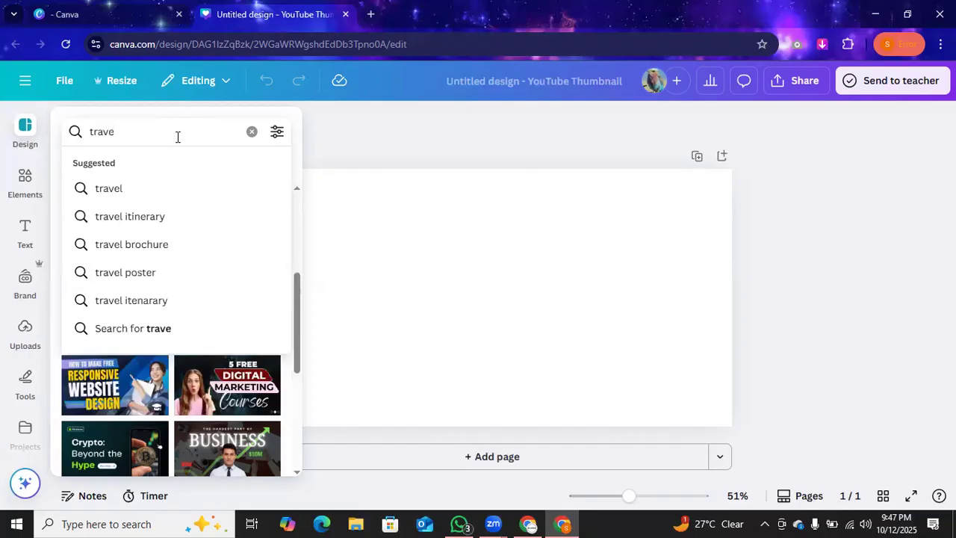
type("lling")
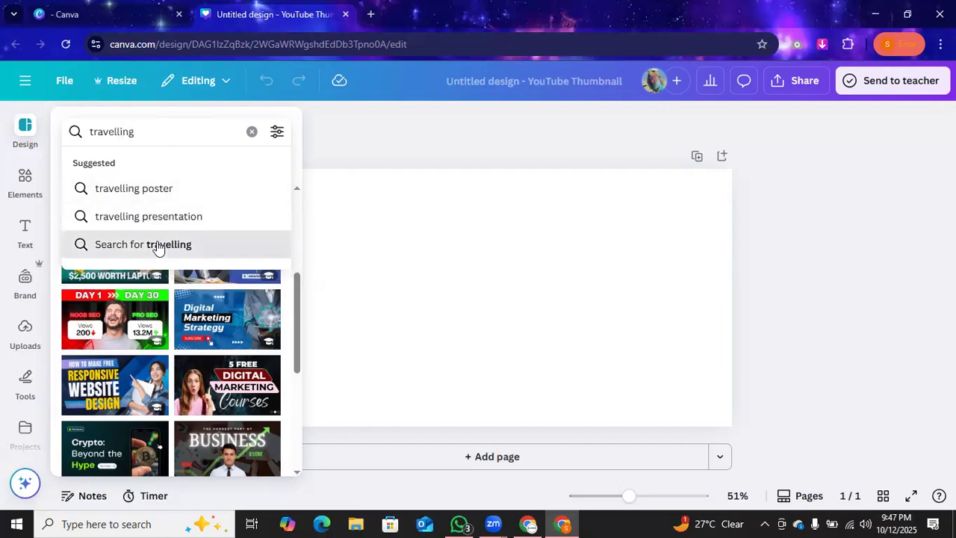
left_click(158, 246)
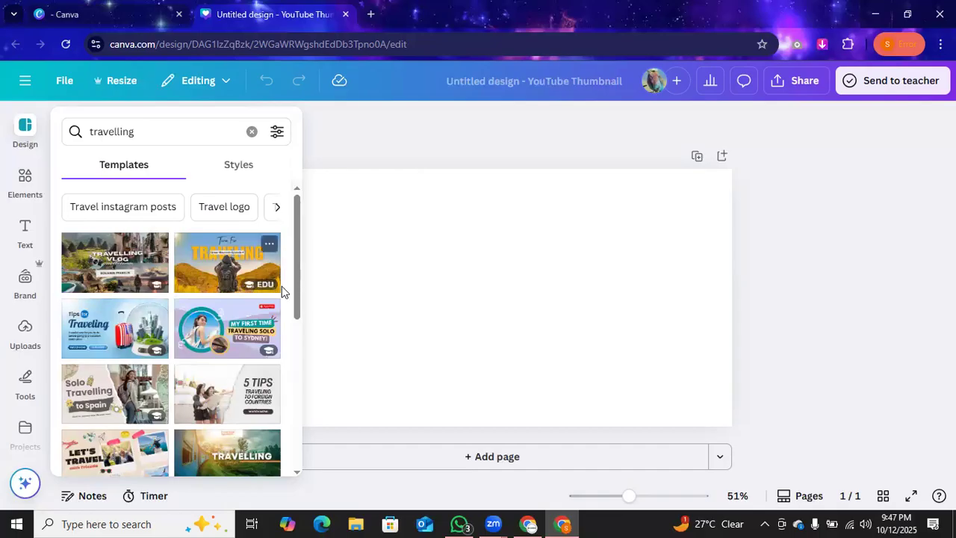
Apply the "TRAVELLING by Train" template with the blue train and green hillside photo to the blank page.
left_click_drag(296, 277, 292, 314)
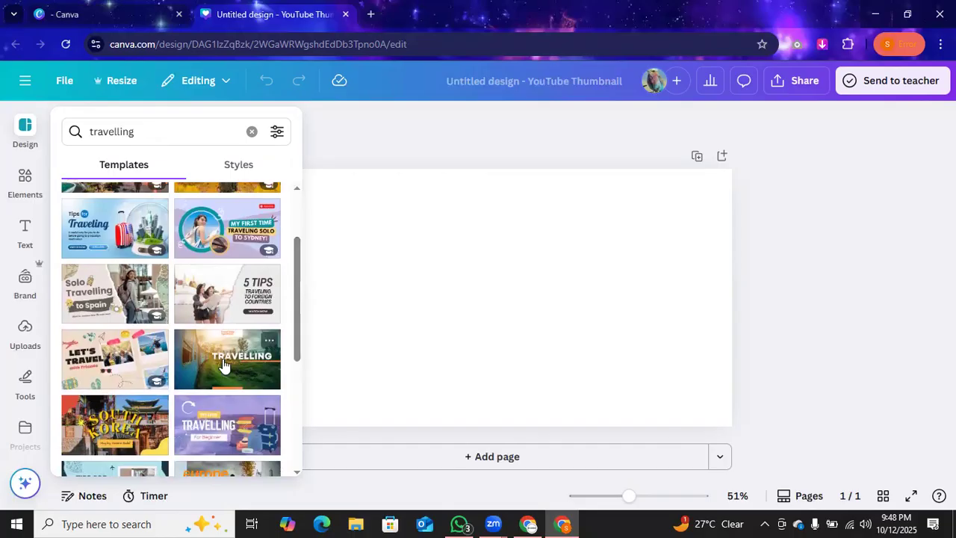
left_click(227, 365)
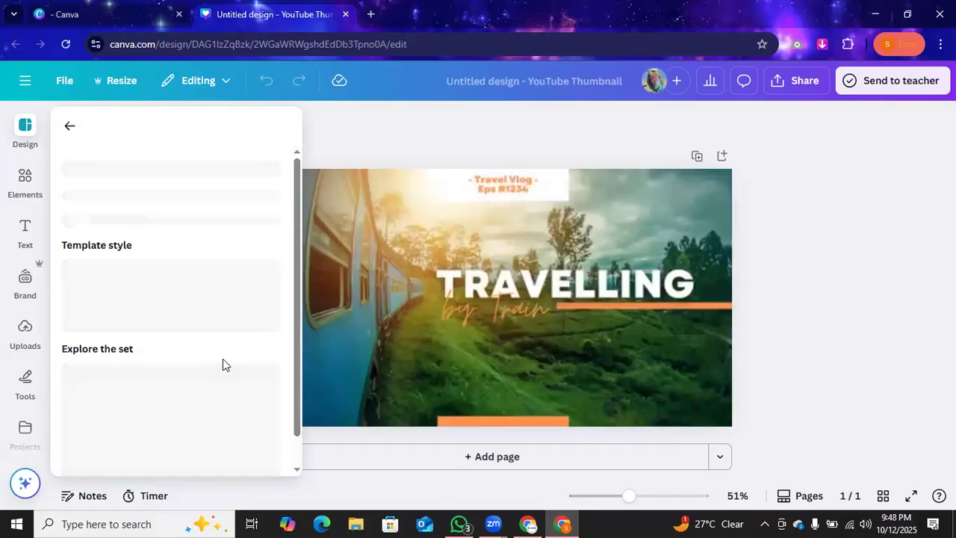
left_click(518, 367)
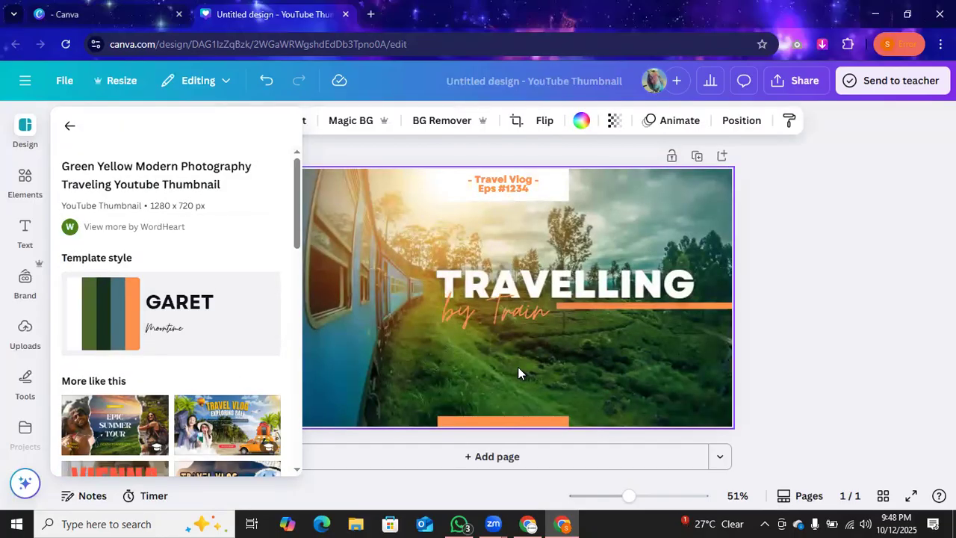
Delete the "- Travel Vlog - Eps #1234" text from the white box at the top edge of the thumbnail.
left_click(507, 195)
key("Delete")
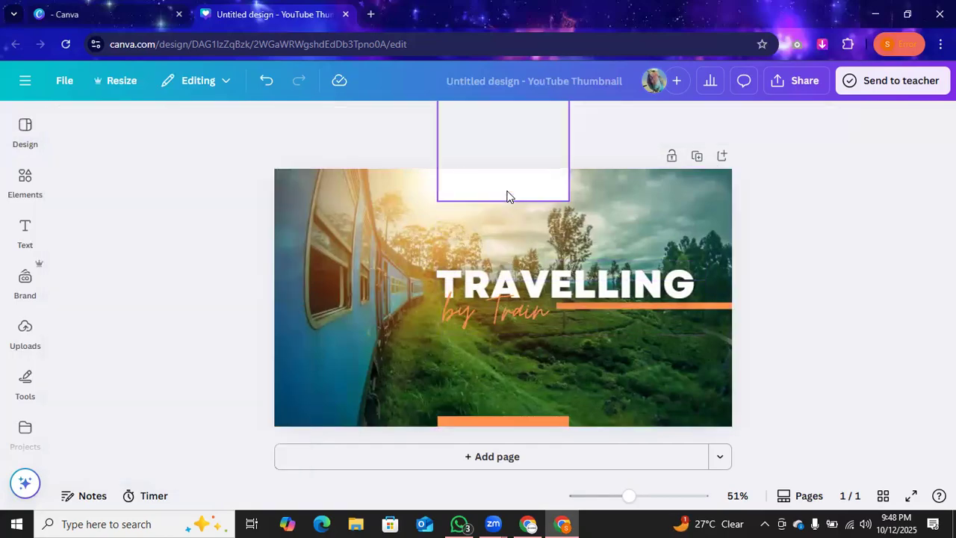
left_click(641, 238)
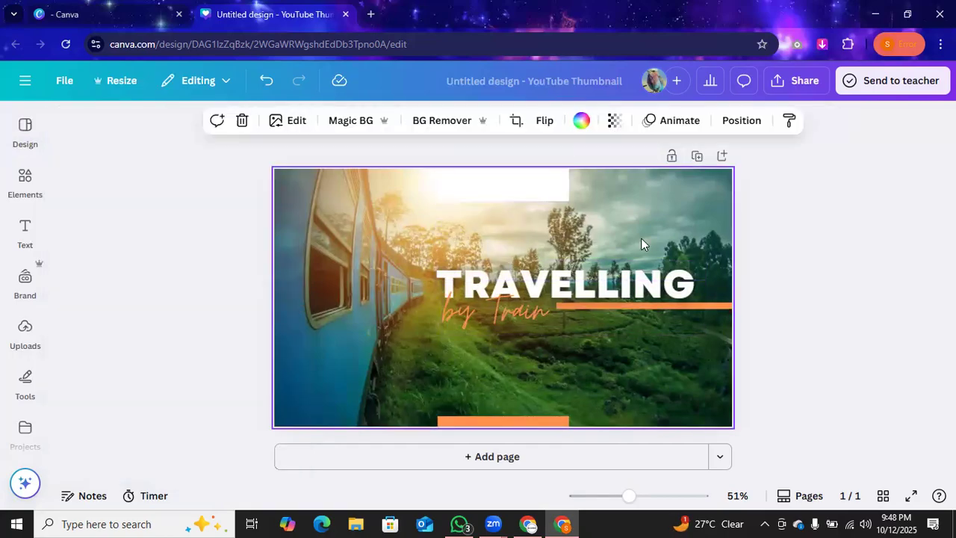
left_click(472, 319)
left_click(539, 357)
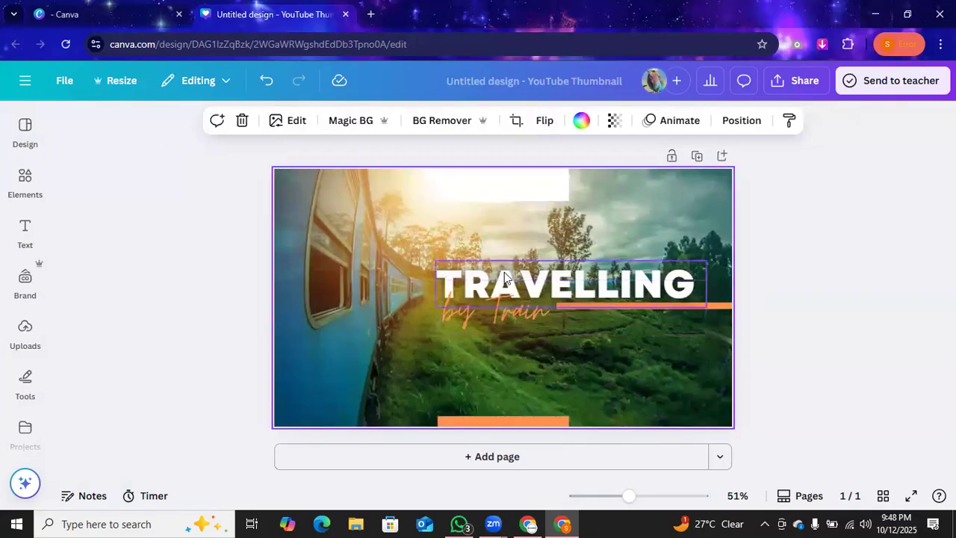
Replace the TRAVELLING heading text with the copied video title "পাহাড়ি রাস্তায় ভ্রমন" from the clipboard history.
double_click(503, 280)
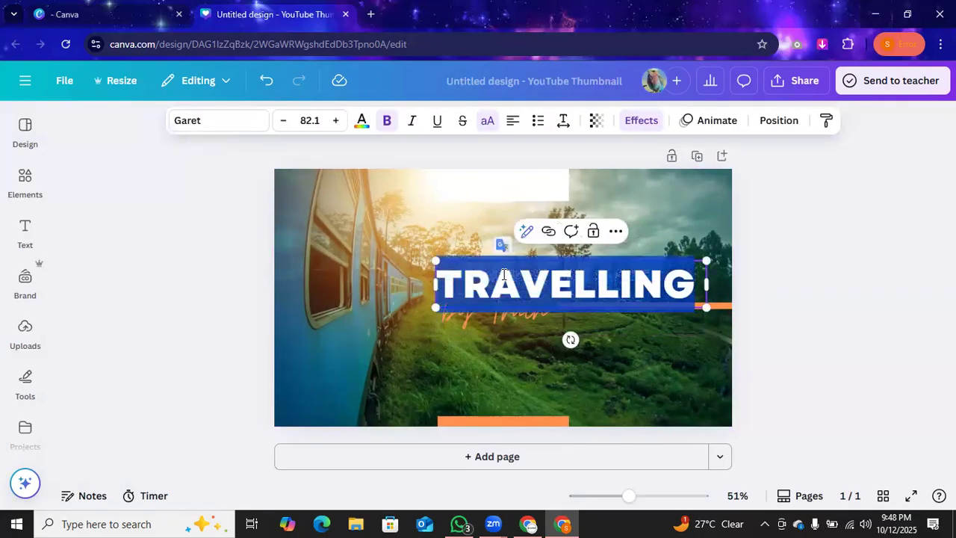
key("super+v")
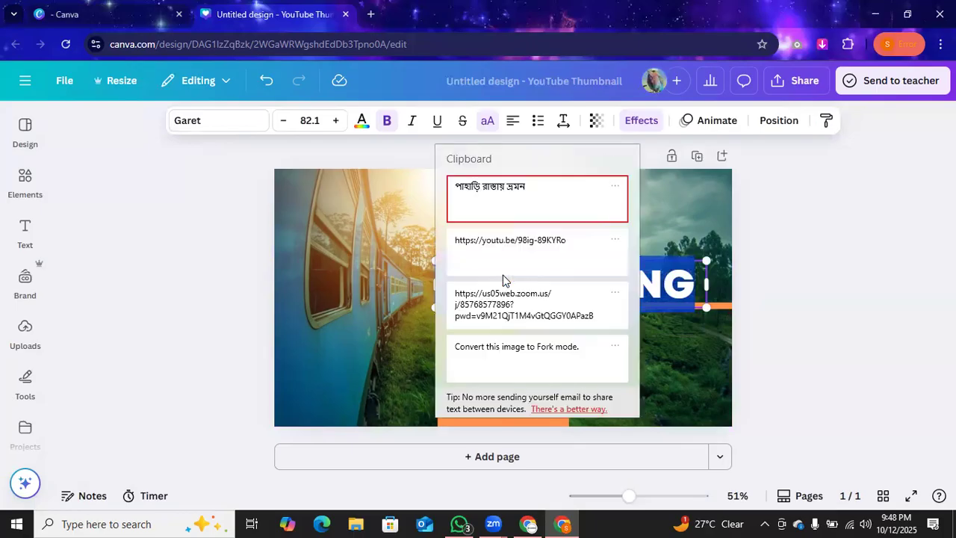
left_click(491, 202)
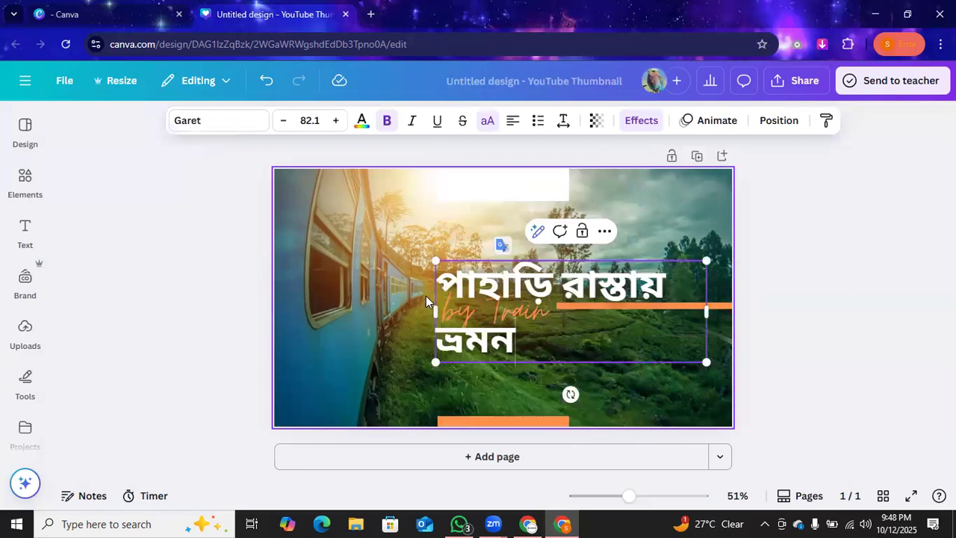
Widen the heading's text box so the title fits on one line and move it below the "by Train" text.
left_click_drag(434, 308, 358, 299)
left_click(411, 339)
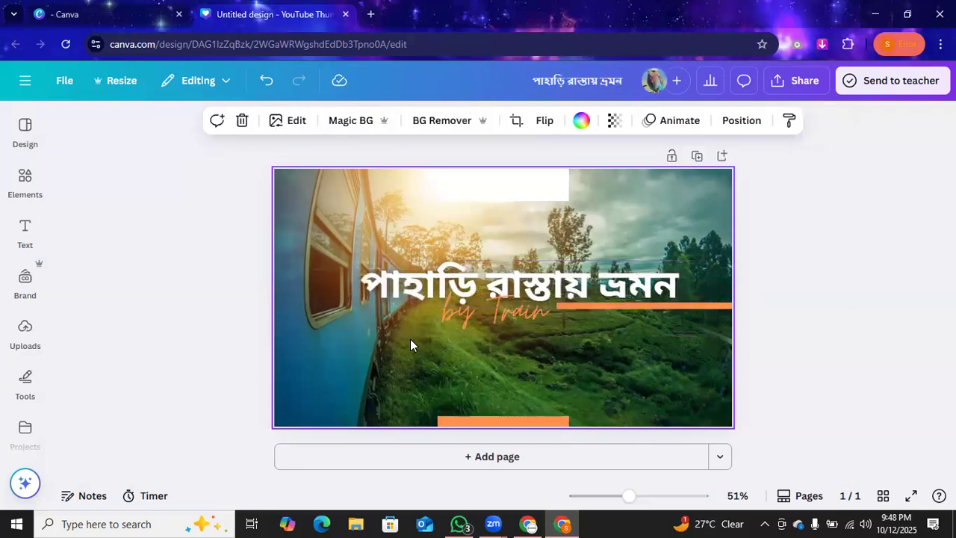
left_click(460, 283)
left_click_drag(461, 283, 449, 361)
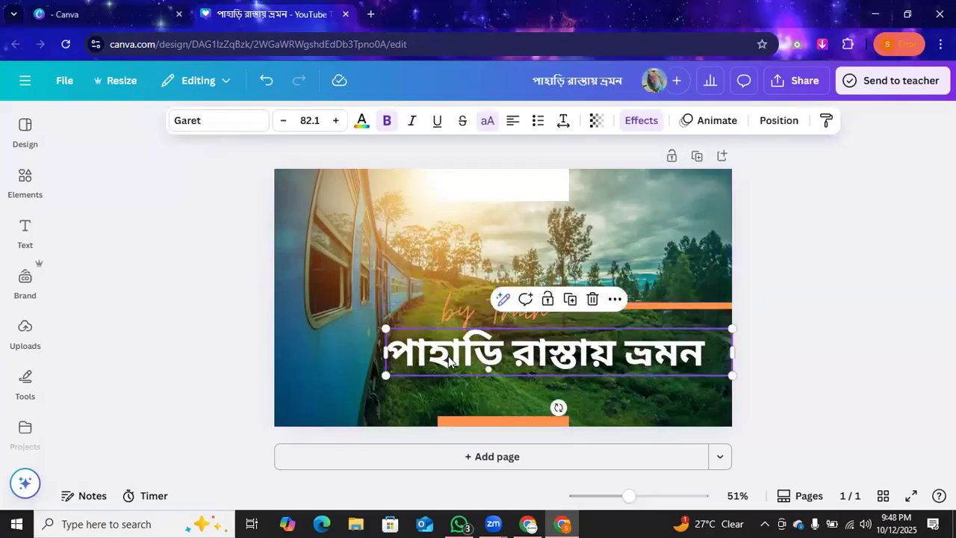
Delete the "by Train" text, the white box at the top edge and the orange bar at the bottom edge.
left_click(462, 312)
key("Delete")
left_click(497, 195)
key("Delete")
left_click(476, 208)
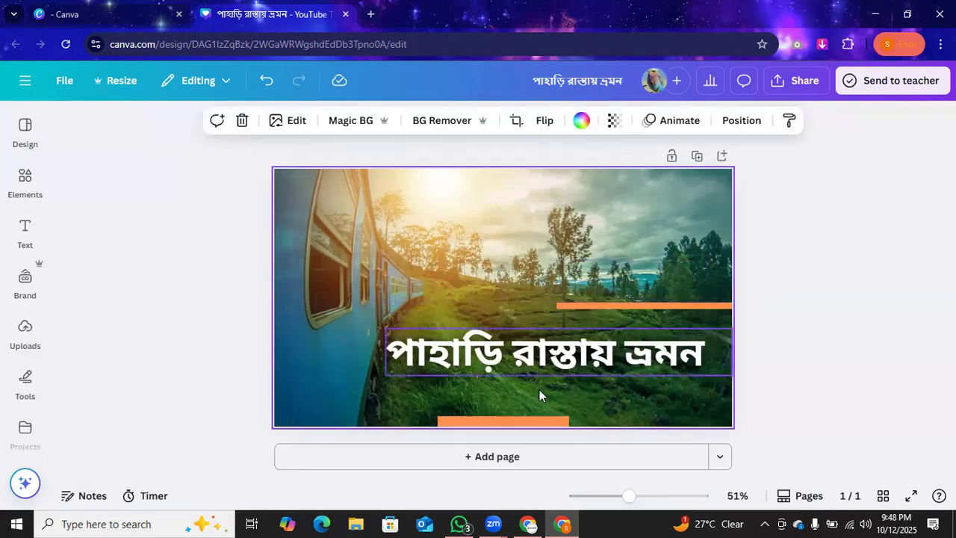
left_click(524, 427)
left_click(523, 423)
key("Delete")
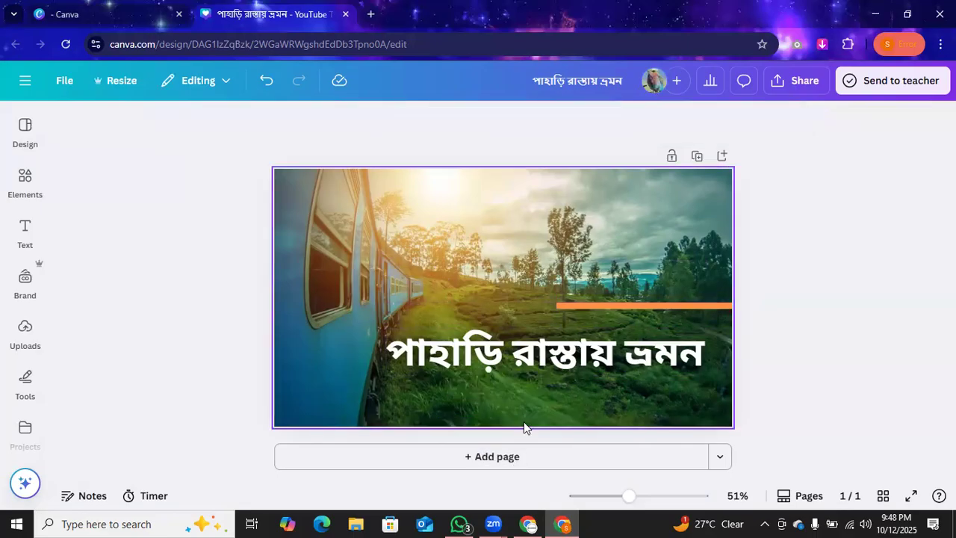
Move the remaining orange line down to the lower middle of the thumbnail and raise the Bengali heading above it.
left_click_drag(627, 304, 510, 388)
left_click(466, 340)
left_click_drag(466, 340, 472, 304)
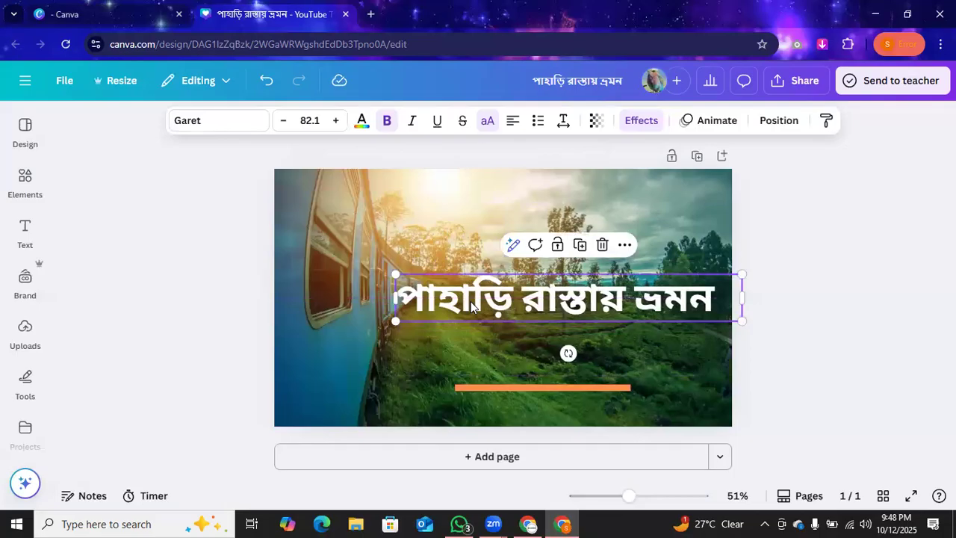
Recolour the whole heading text, trying red, orange and near-black shades before settling on off-white #F1E8E7.
double_click(471, 303)
key("ctrl+a")
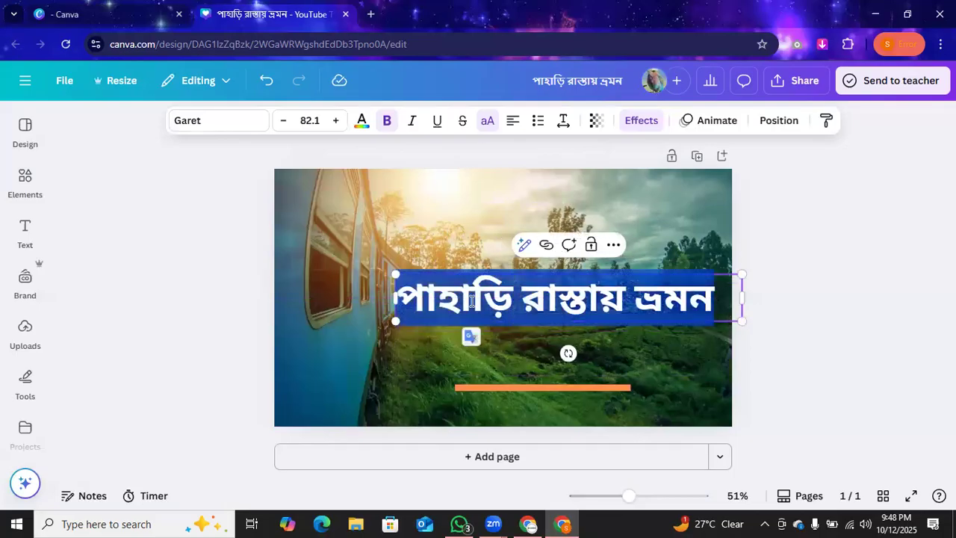
left_click(362, 120)
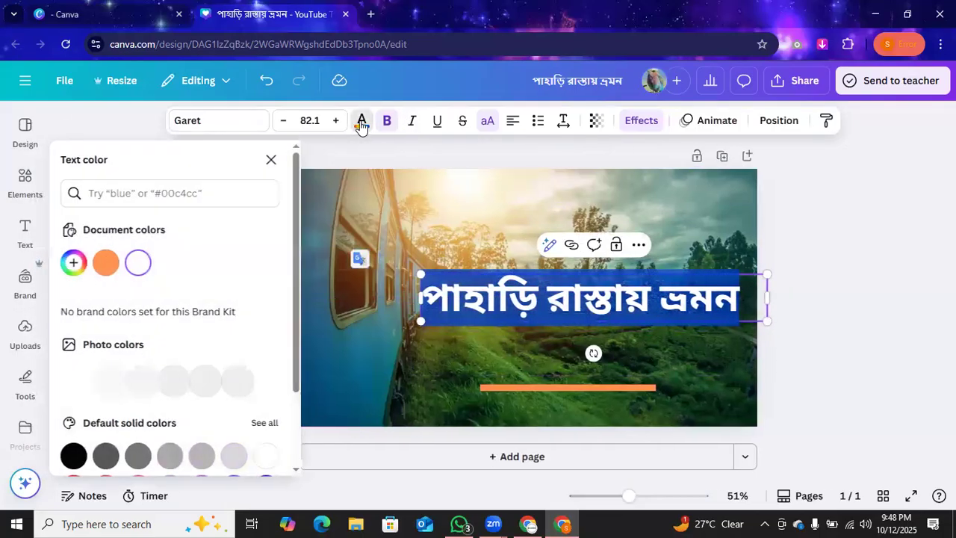
left_click(76, 268)
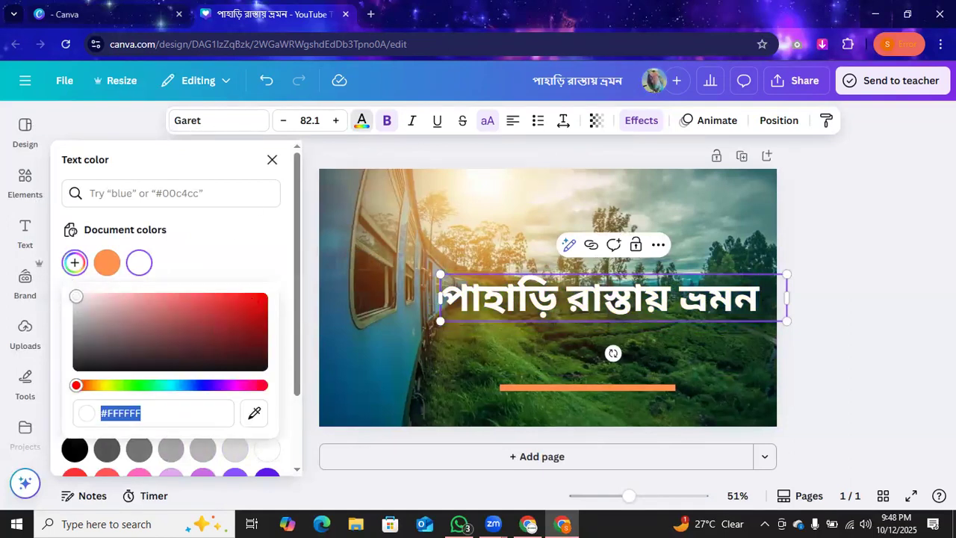
left_click(250, 300)
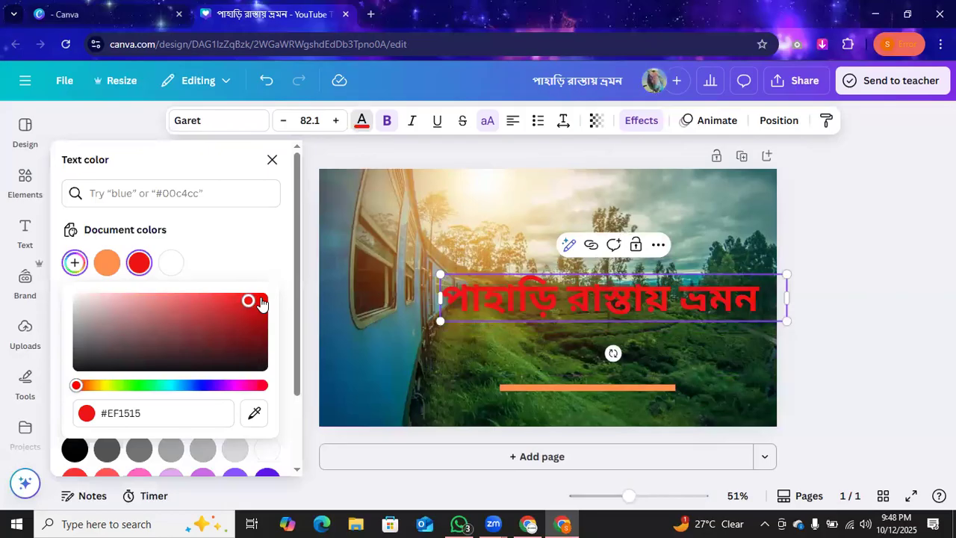
left_click(87, 386)
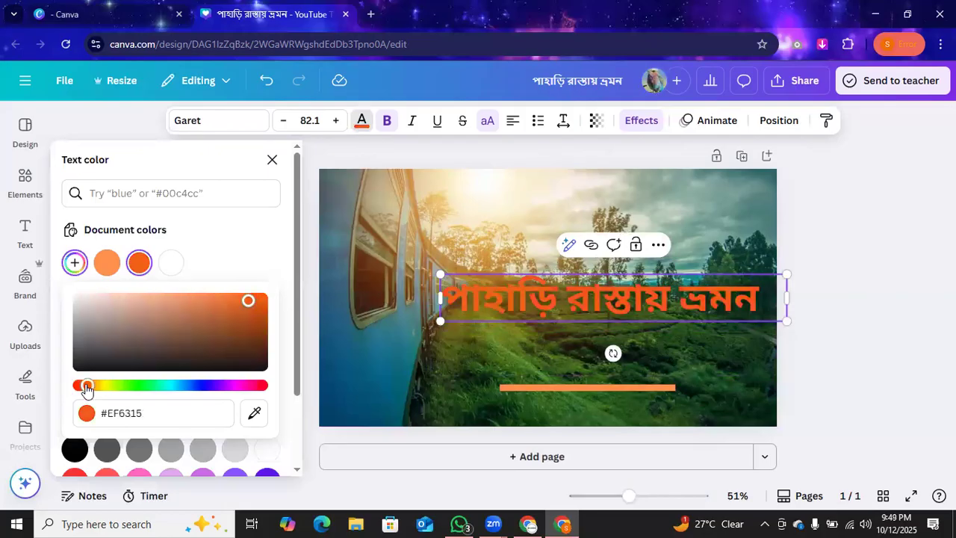
mouse_move(87, 386)
left_mouse_down()
mouse_move(261, 390)
mouse_move(142, 396)
mouse_move(79, 387)
left_mouse_up()
left_click(83, 364)
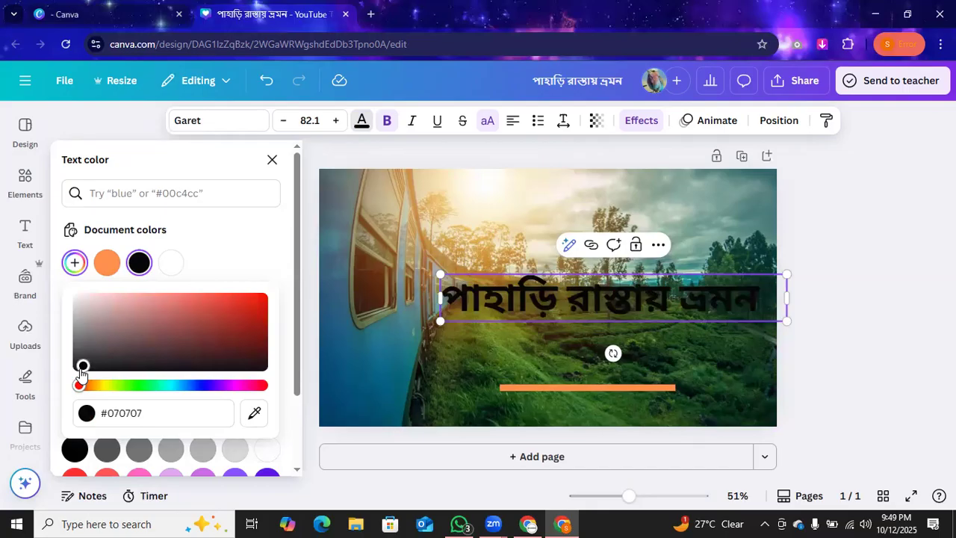
mouse_move(83, 366)
left_mouse_down()
mouse_move(83, 348)
mouse_move(147, 361)
mouse_move(67, 371)
left_mouse_up()
left_click(83, 304)
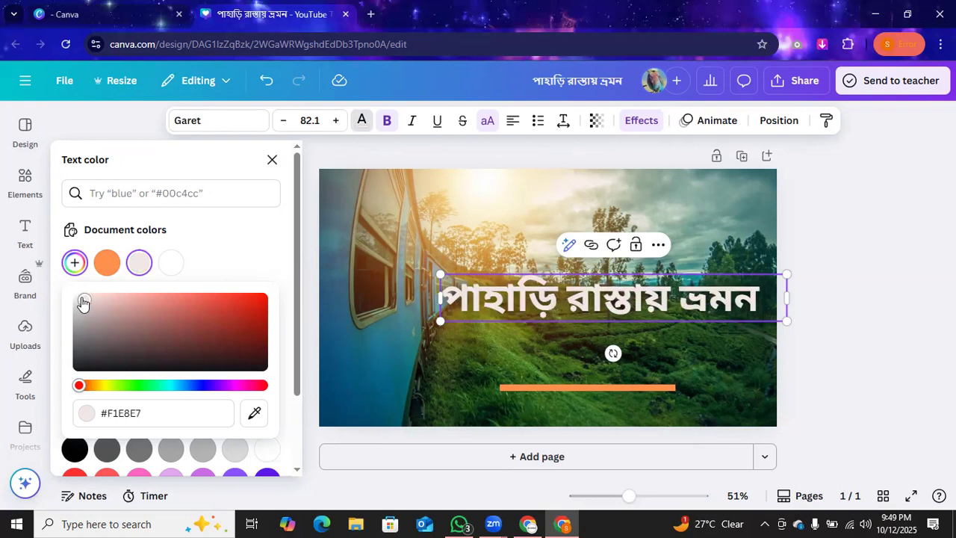
left_click(353, 353)
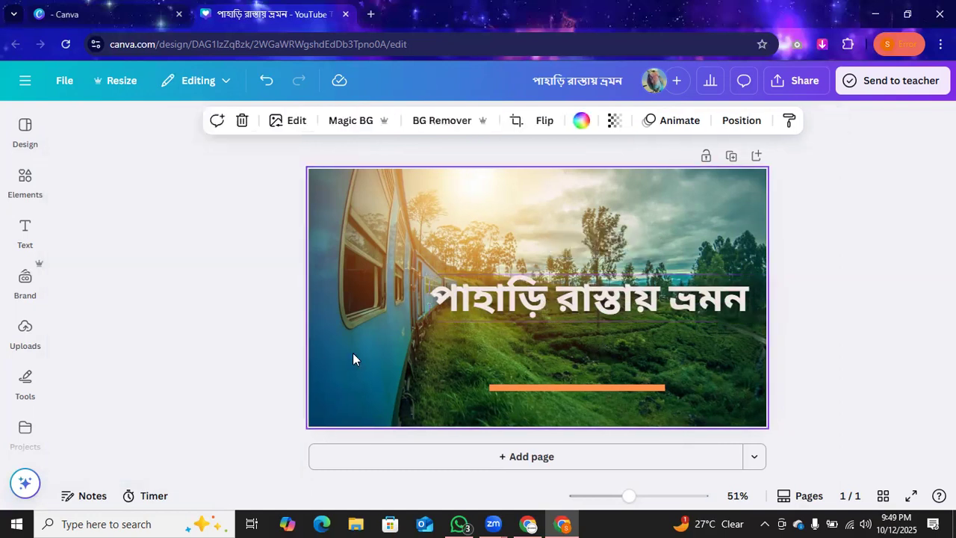
Place the orange line directly beneath the heading and stretch it from the heading's start to the thumbnail's right edge.
mouse_move(510, 311)
left_mouse_down()
mouse_move(510, 339)
mouse_move(512, 311)
left_mouse_up()
left_click_drag(519, 386, 531, 324)
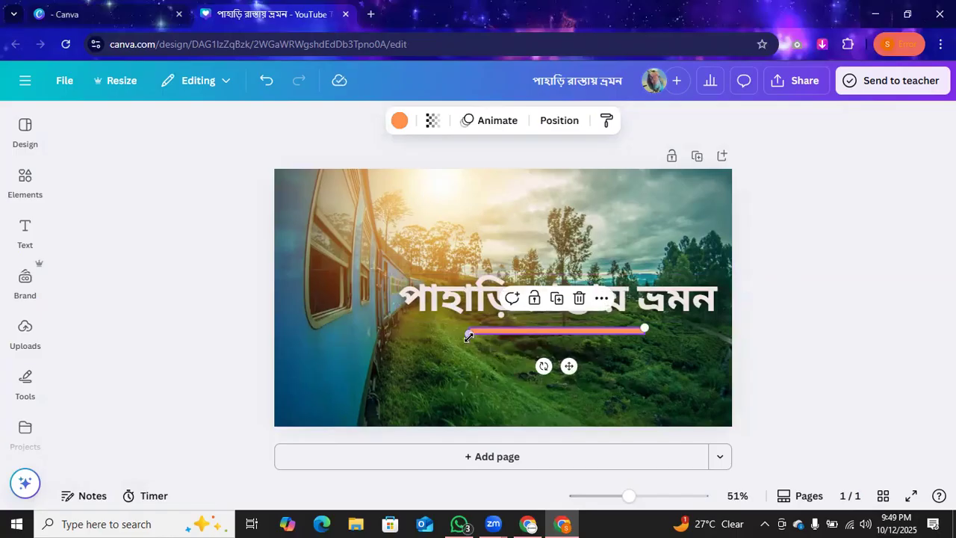
left_click_drag(467, 333, 386, 329)
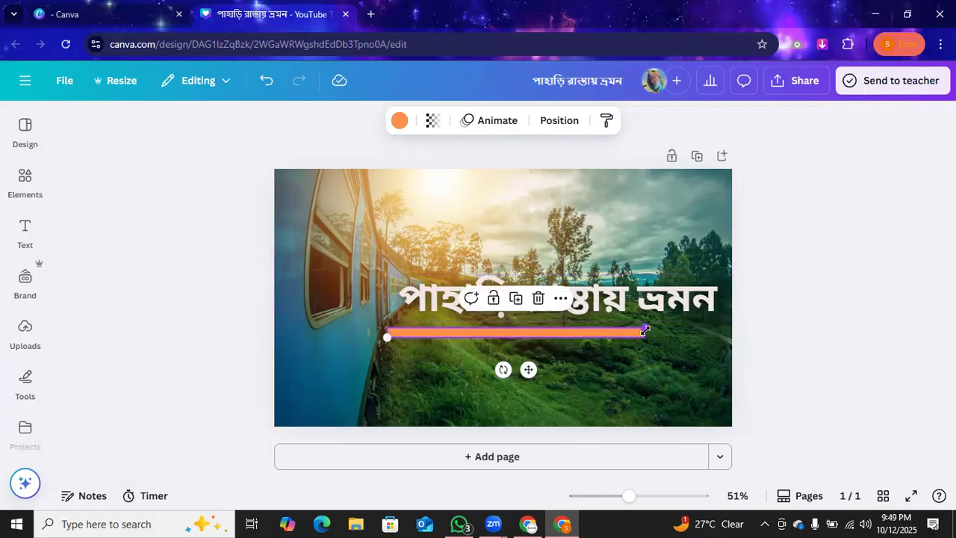
left_click_drag(646, 330, 731, 330)
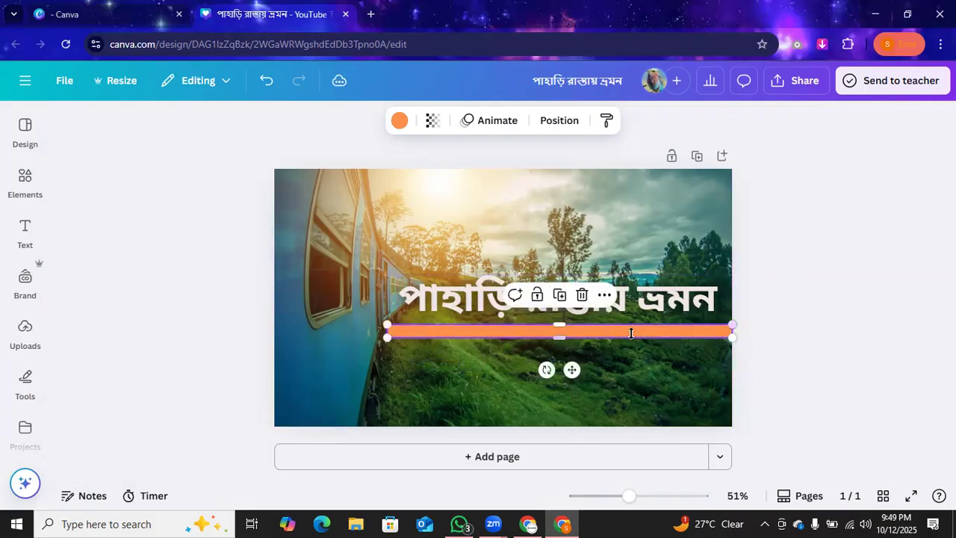
mouse_move(559, 331)
left_mouse_down()
mouse_move(565, 342)
mouse_move(560, 333)
left_mouse_up()
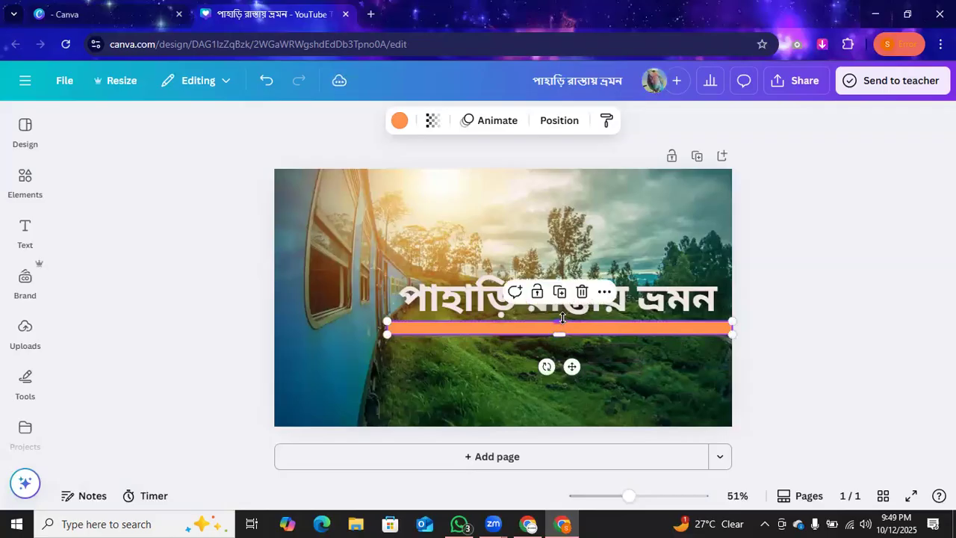
left_click(616, 350)
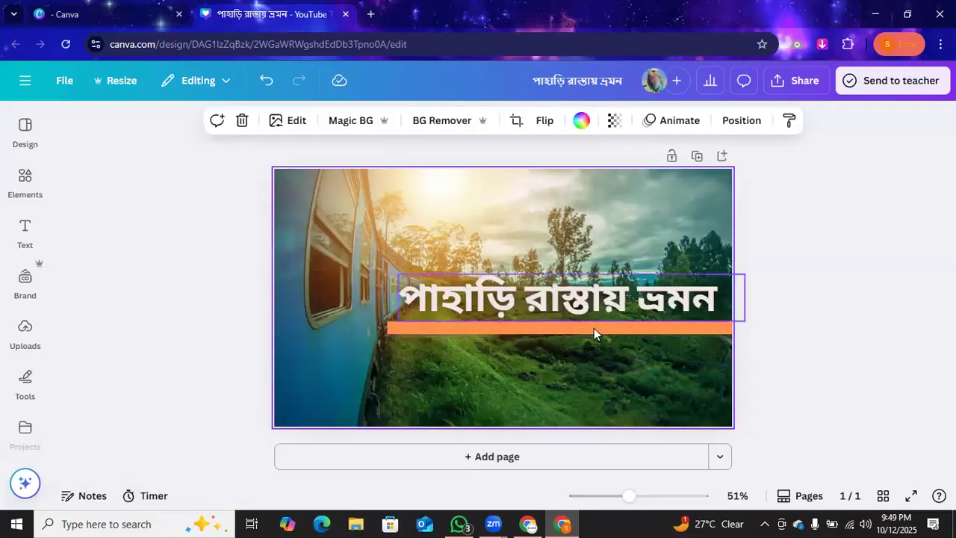
Shorten the orange line at its starting end, keeping its other end at the thumbnail's right edge.
left_click(595, 327)
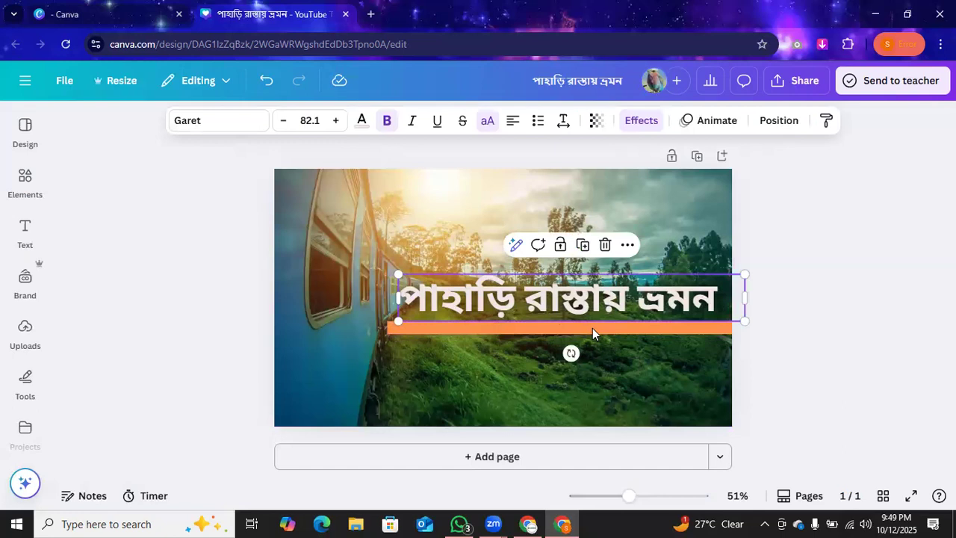
left_click(422, 332)
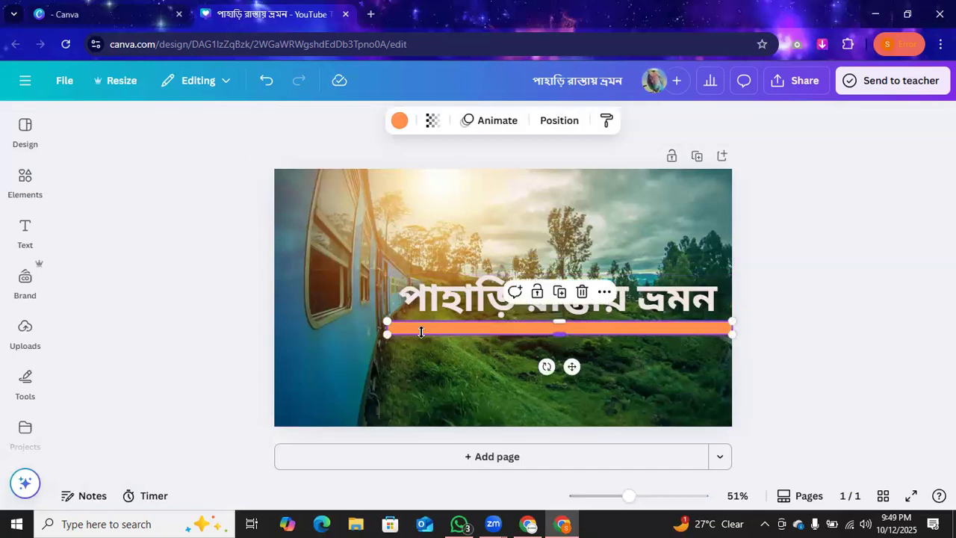
left_click_drag(386, 334, 459, 331)
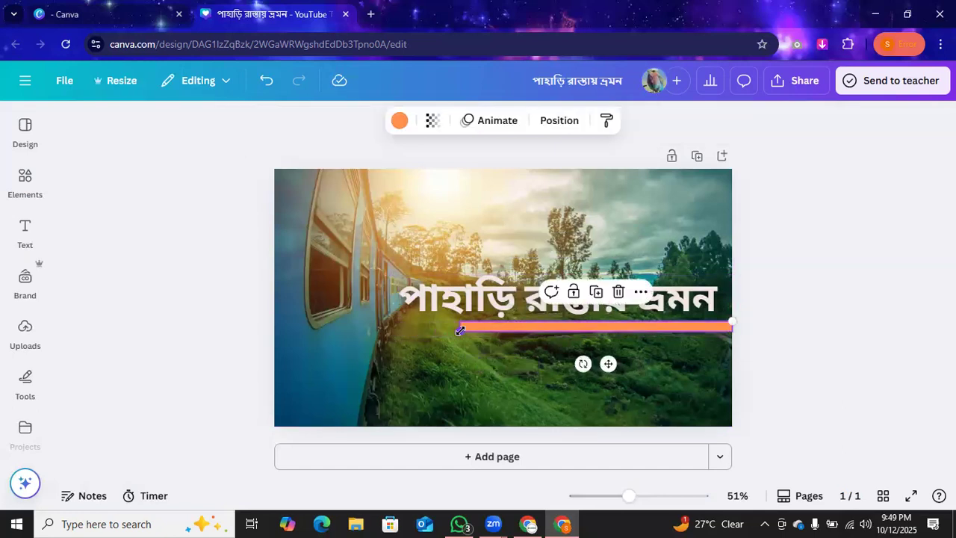
left_click(570, 340)
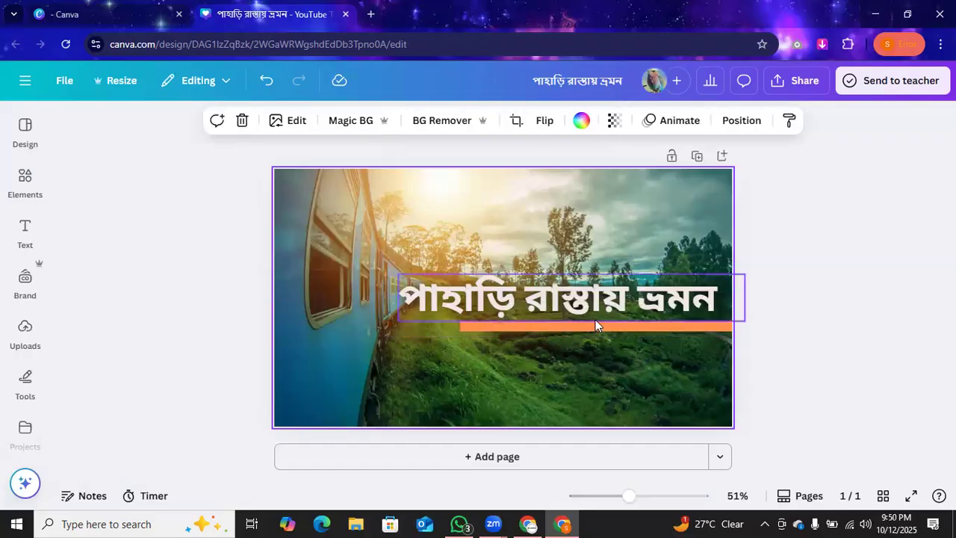
Move the shortened orange line so that it sits centred directly beneath the Bengali heading.
left_click(595, 326)
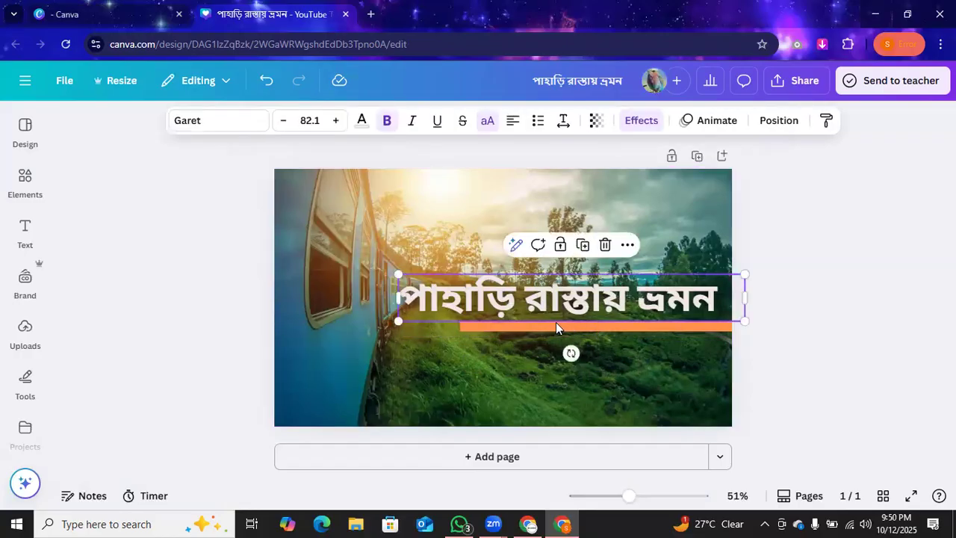
left_click(542, 342)
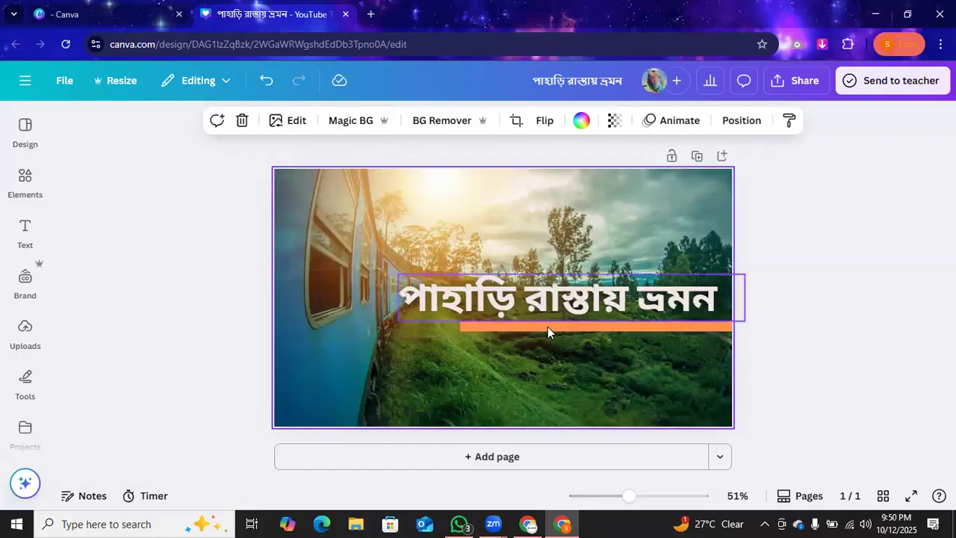
left_click(548, 326)
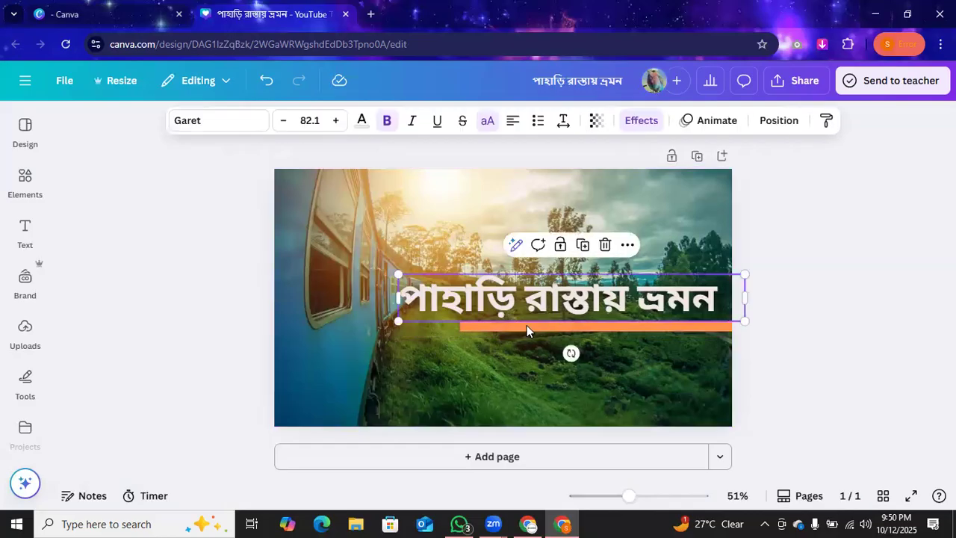
left_click(530, 367)
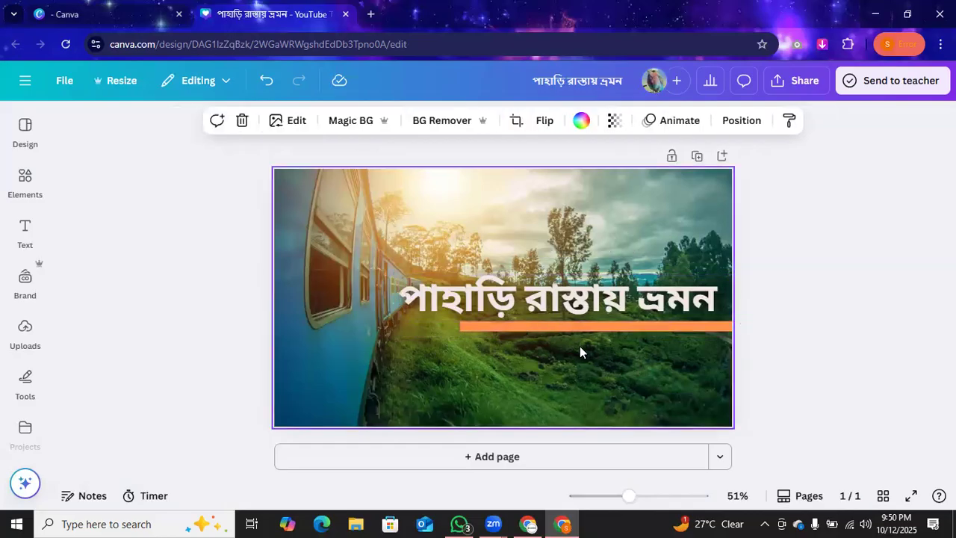
left_click(623, 329)
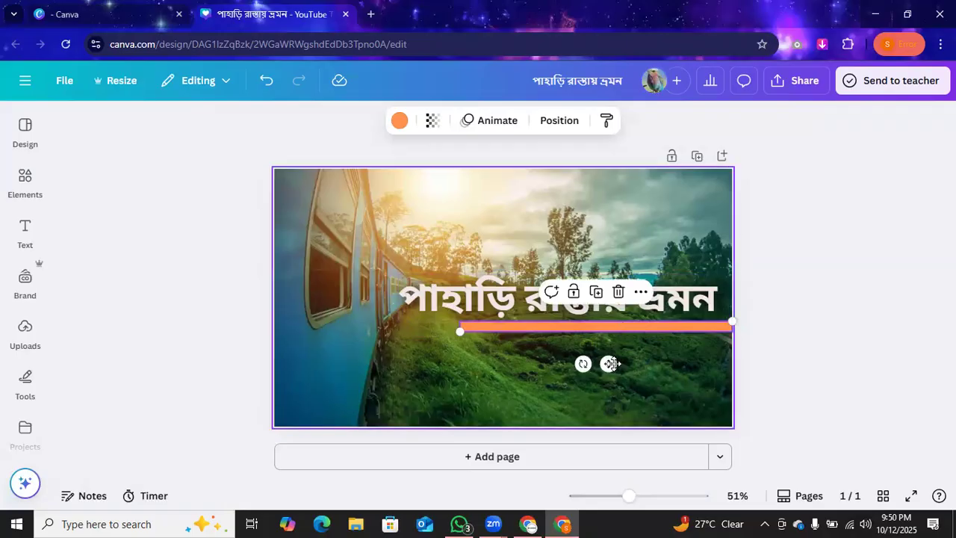
left_click_drag(608, 363, 572, 366)
left_click(480, 389)
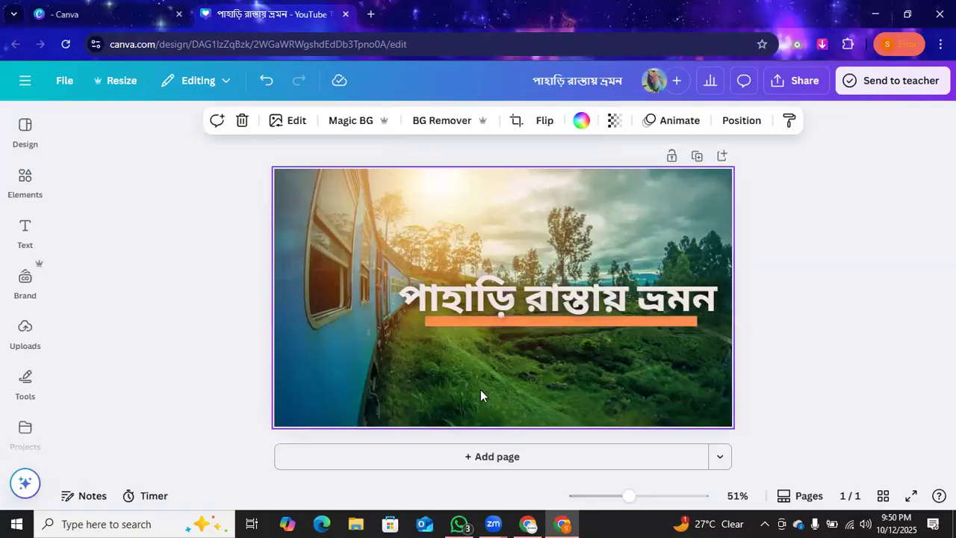
Raise the Bengali heading slightly and delete the orange line beneath it.
left_click(476, 321)
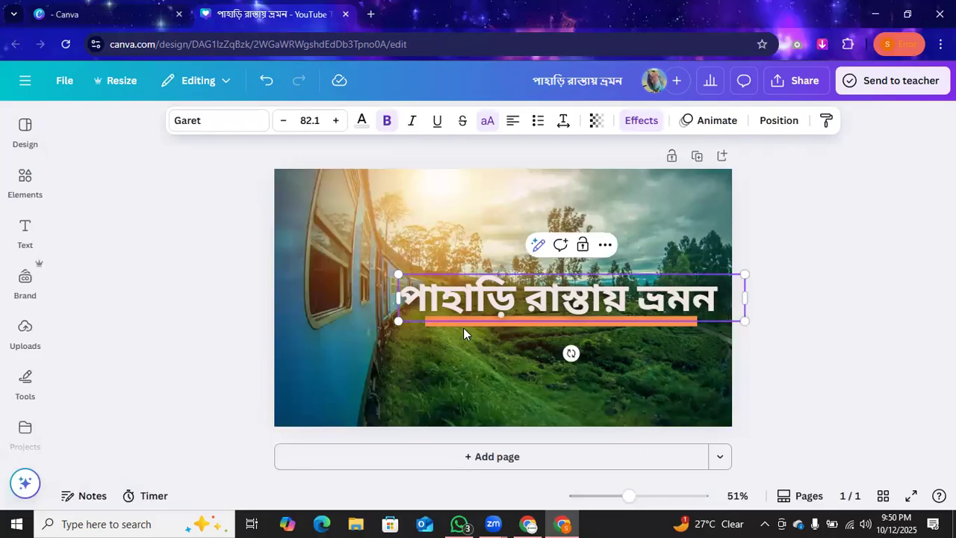
left_click(433, 347)
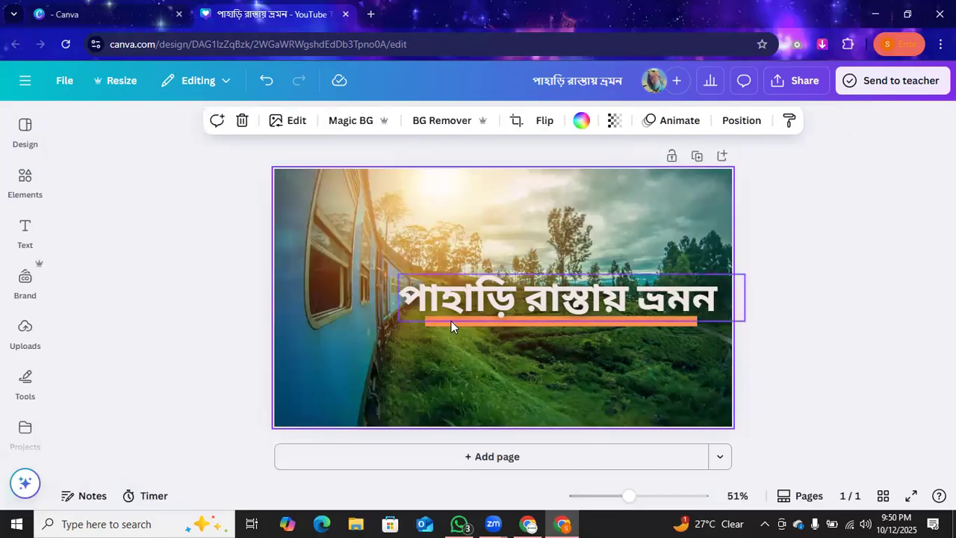
left_click(442, 323)
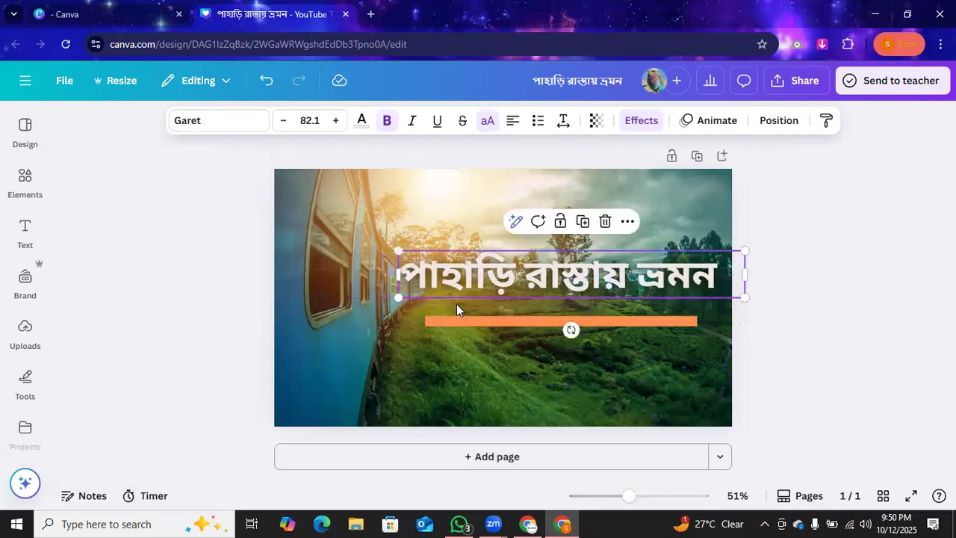
left_click(464, 324)
key("Delete")
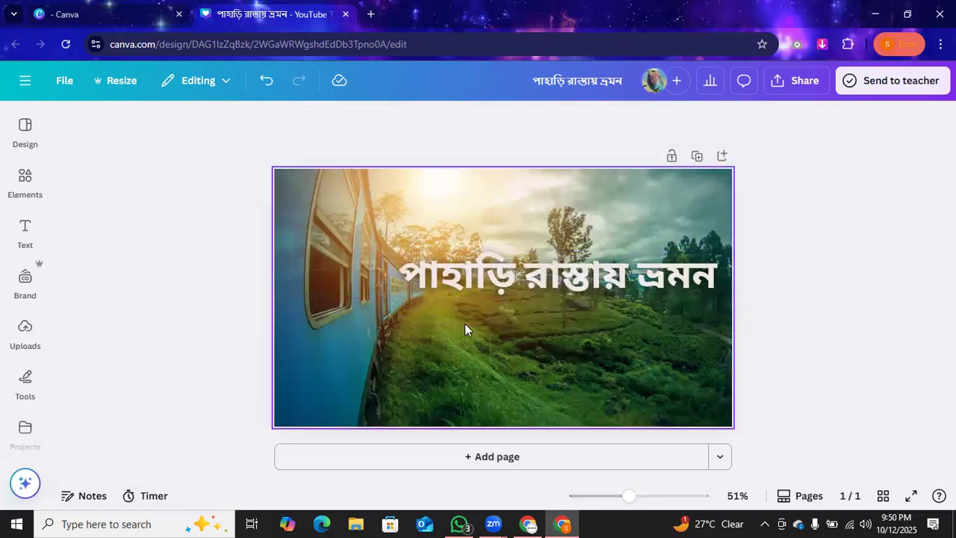
Search the elements for "line" and add a plain straight line to the thumbnail.
left_click(25, 179)
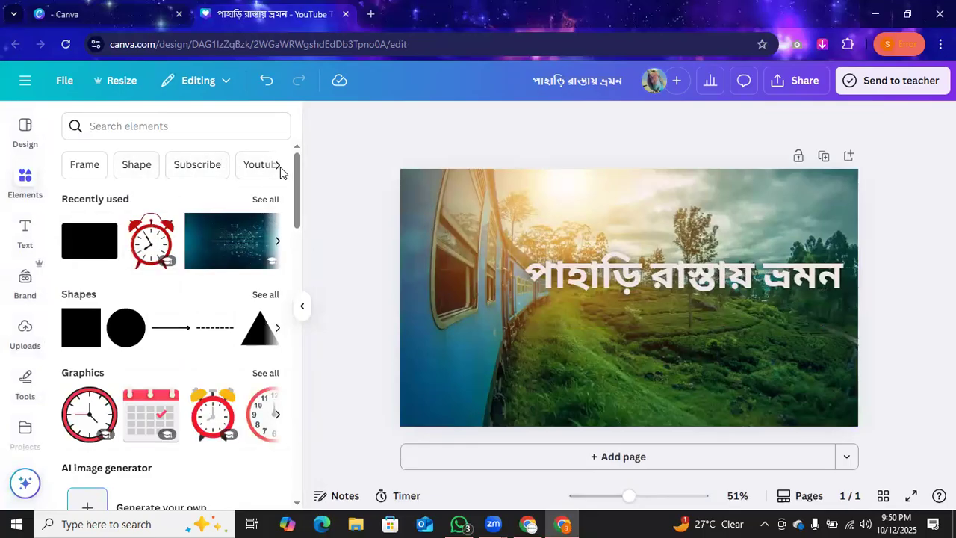
left_click(135, 166)
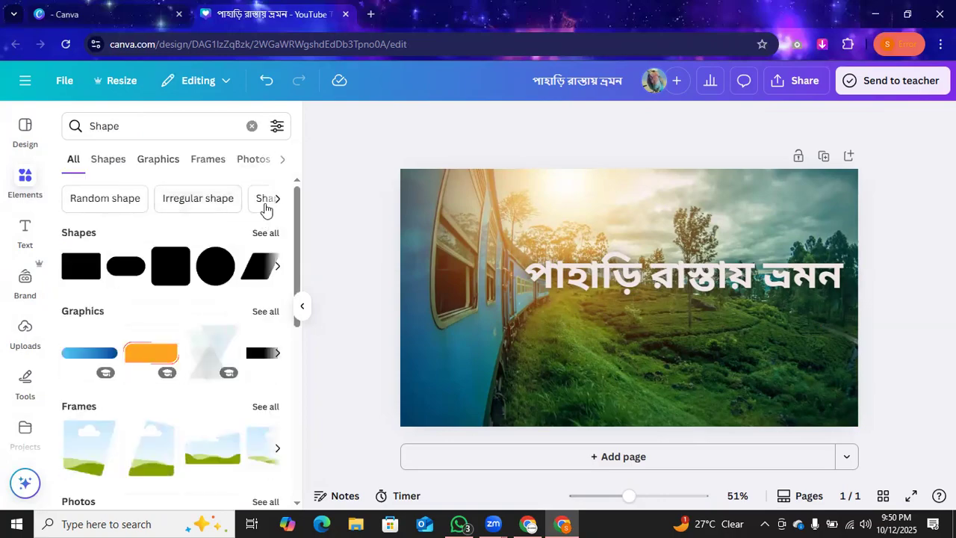
left_click(180, 132)
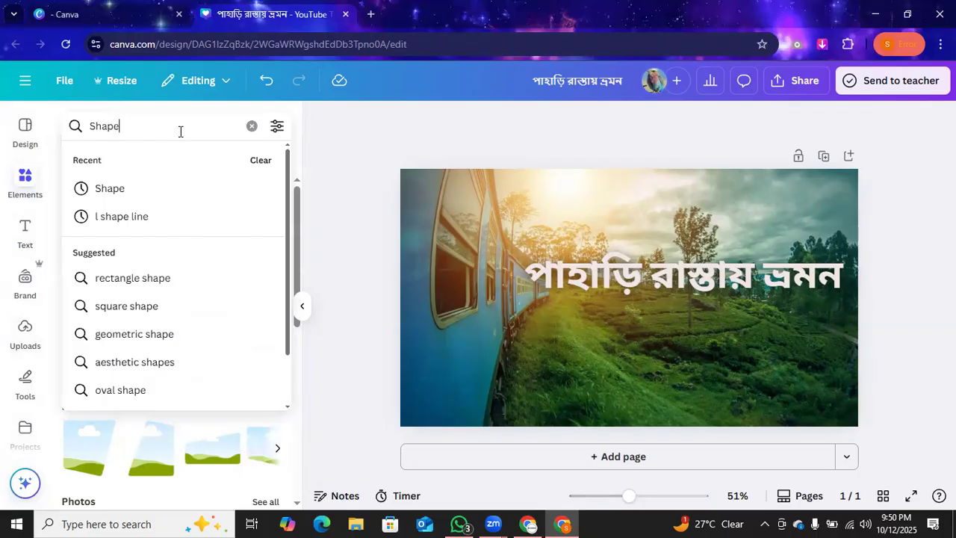
key("BackSpace")
key("BackSpace")
key("BackSpace")
key("BackSpace")
type("l")
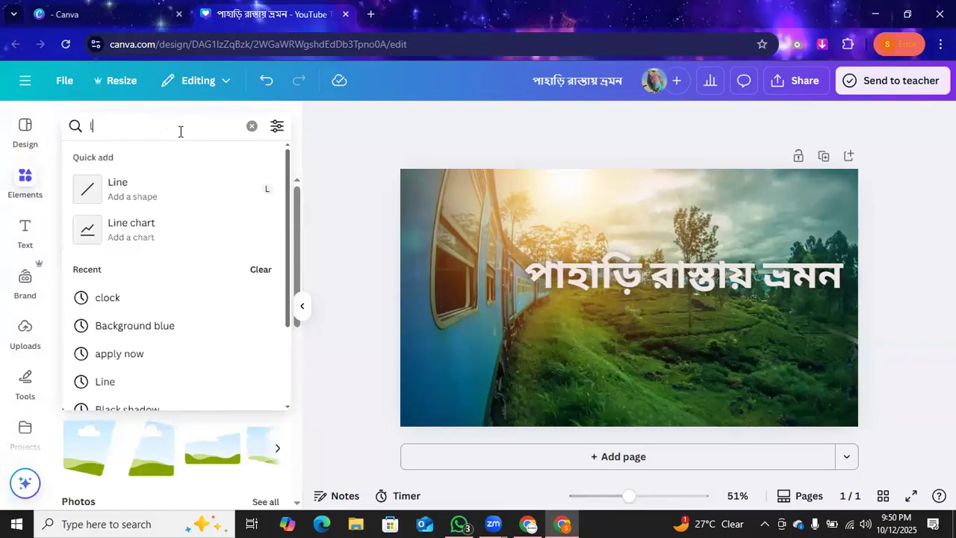
type("ine")
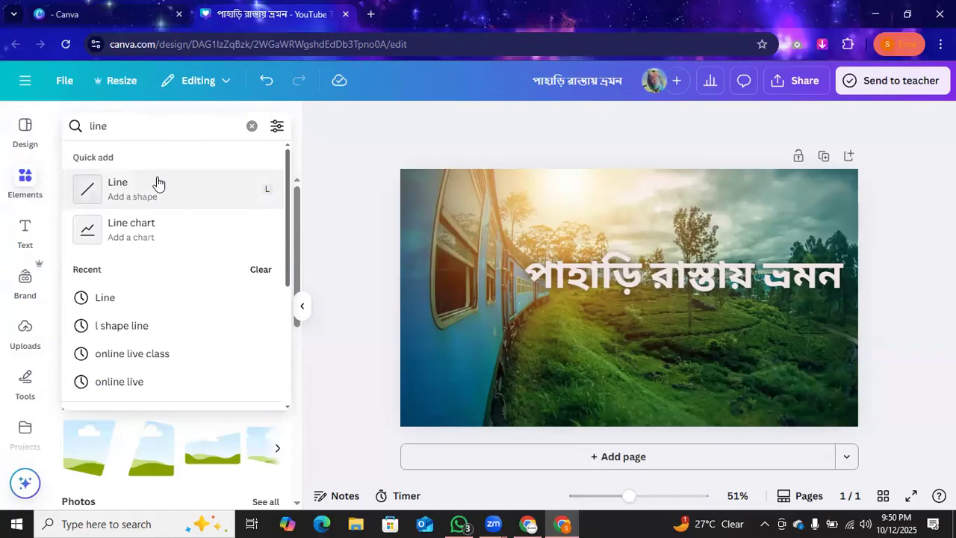
left_click(150, 193)
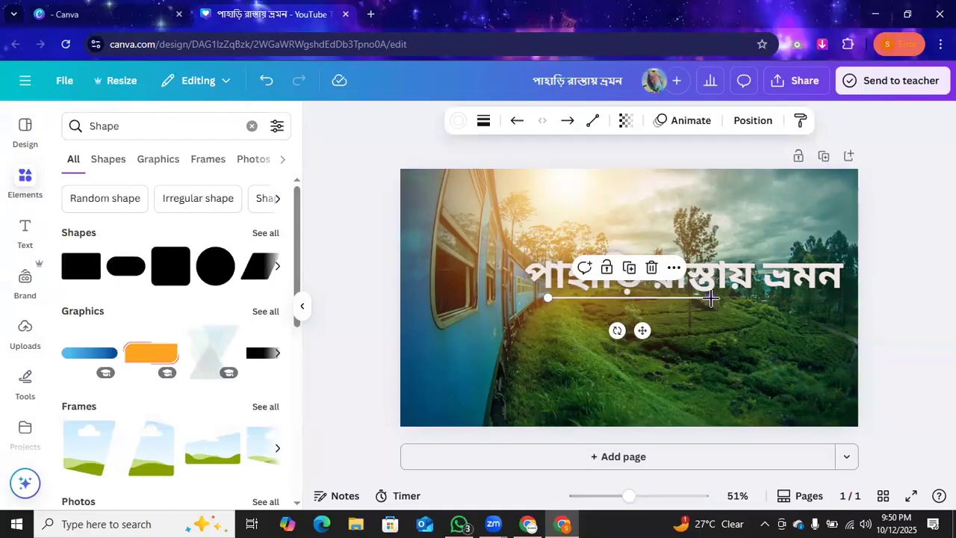
Lengthen the thin white line and centre it directly beneath the Bengali heading.
left_click_drag(710, 297, 787, 299)
left_click_drag(696, 326, 711, 326)
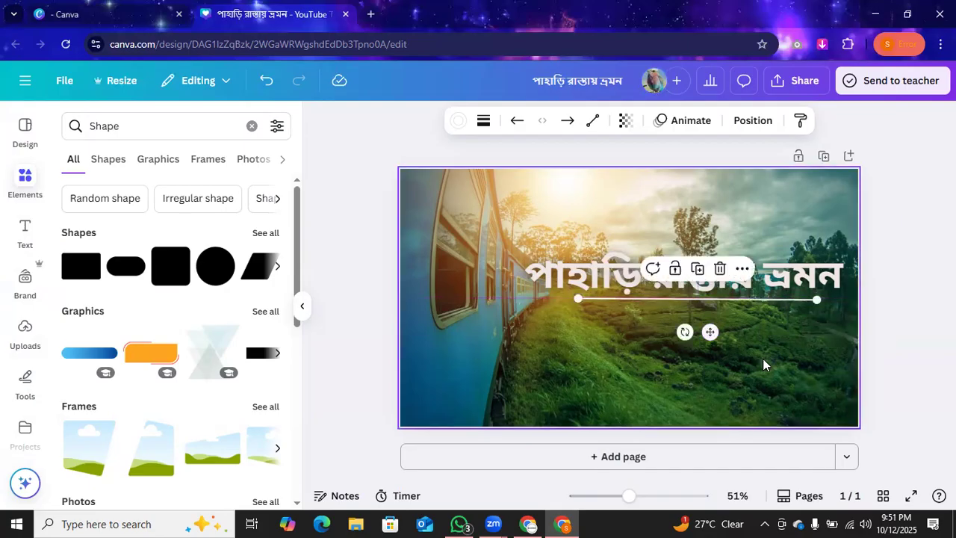
left_click(763, 360)
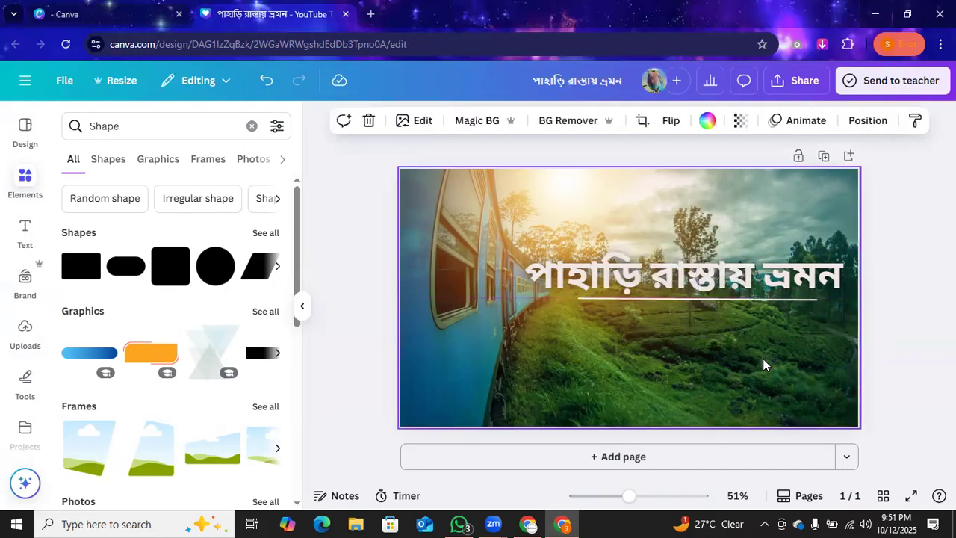
Find "subscribe button" graphics and place the red "LIKE & SUBSCRIBE" arrow with thumbs-up in the thumbnail's lower right area.
left_click(252, 128)
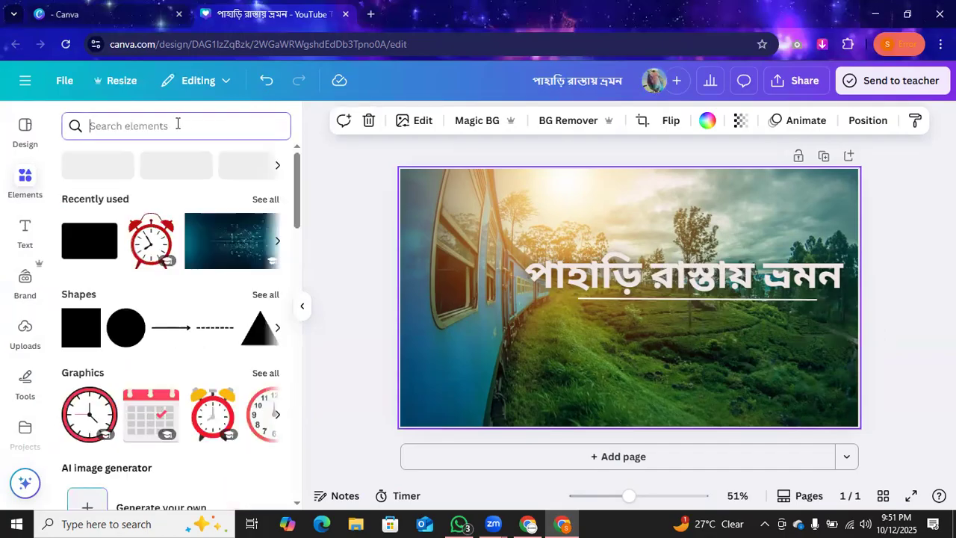
type("sub")
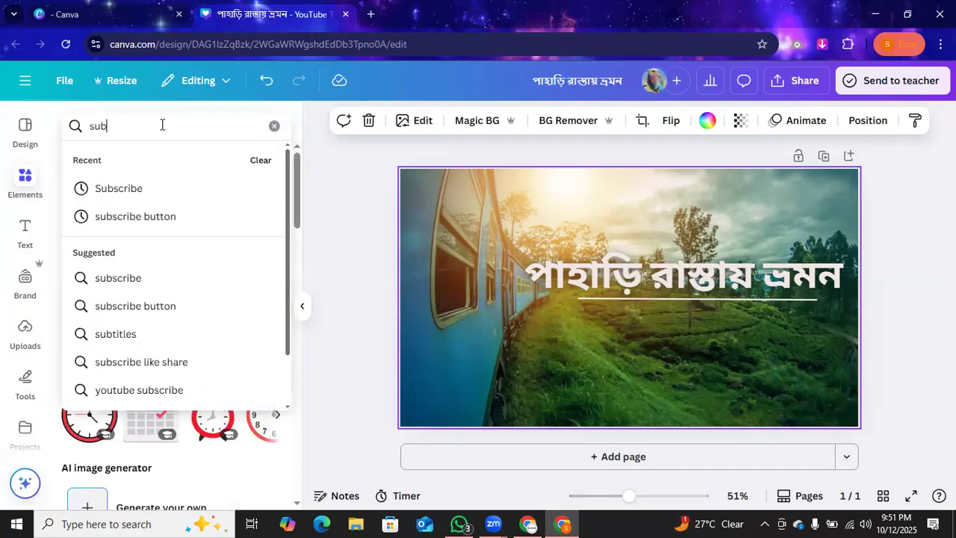
left_click(139, 216)
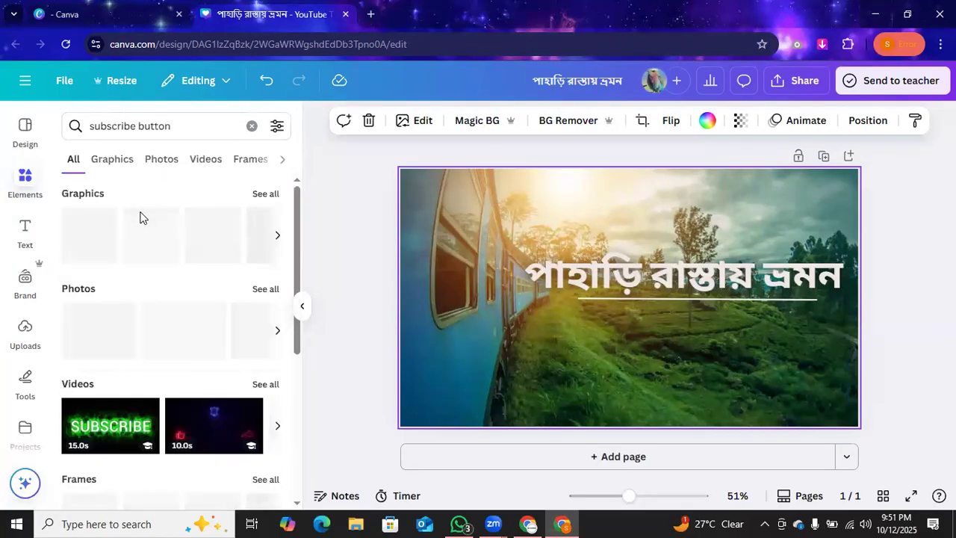
left_click(268, 194)
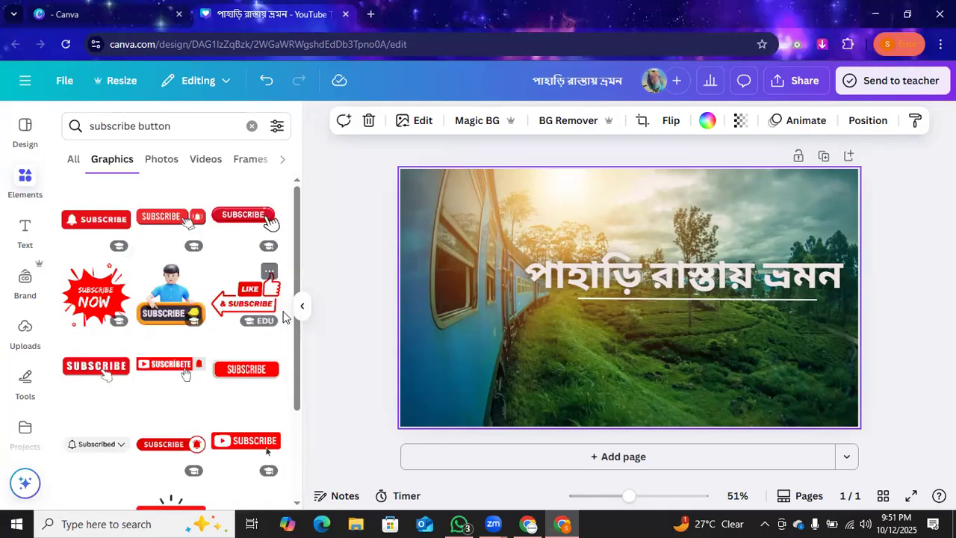
left_click_drag(245, 301, 766, 368)
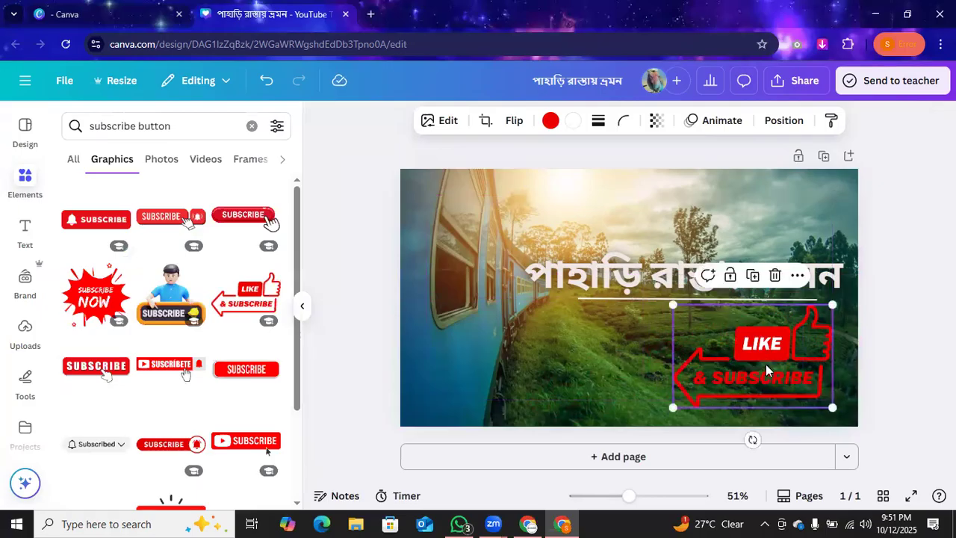
left_click(597, 364)
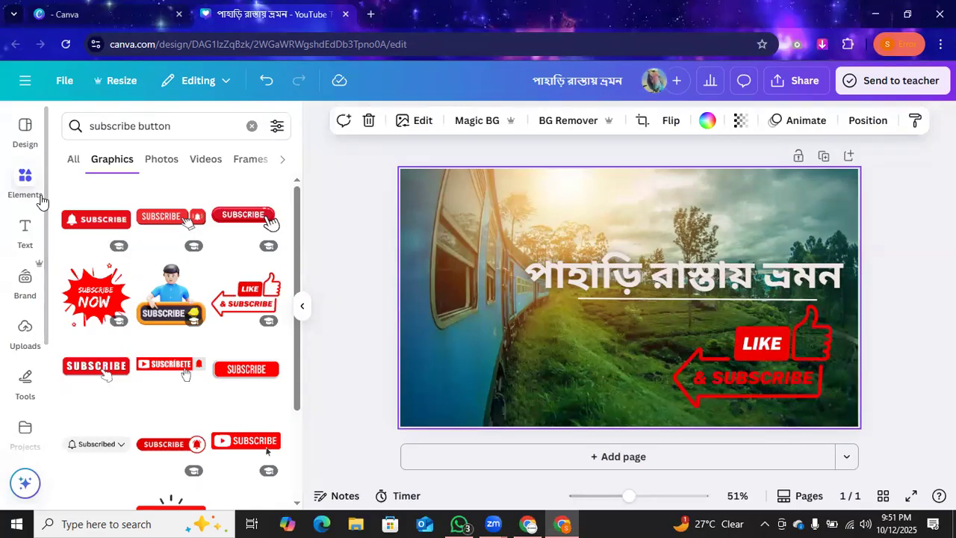
Add the uploaded black Traveling 64 logo to the thumbnail and remove its background.
left_click(30, 339)
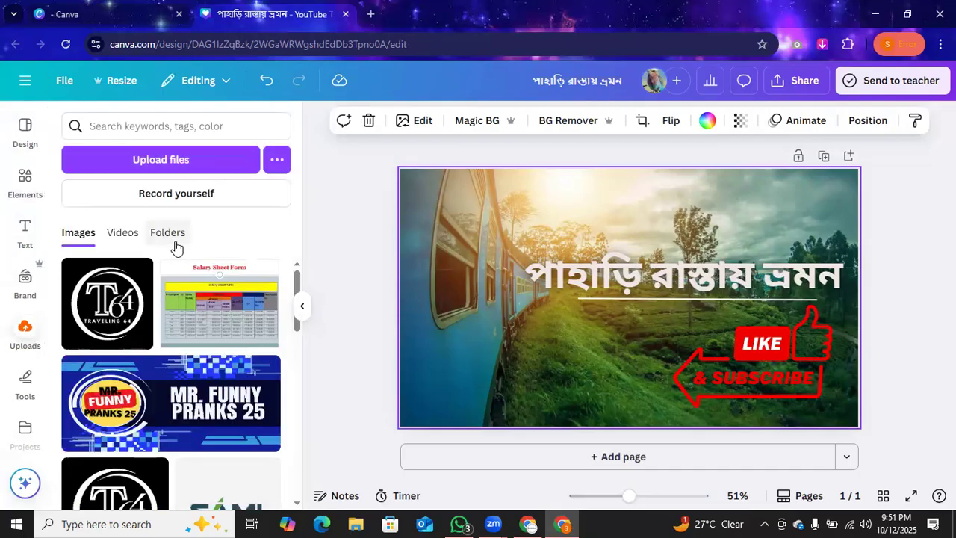
left_click(112, 302)
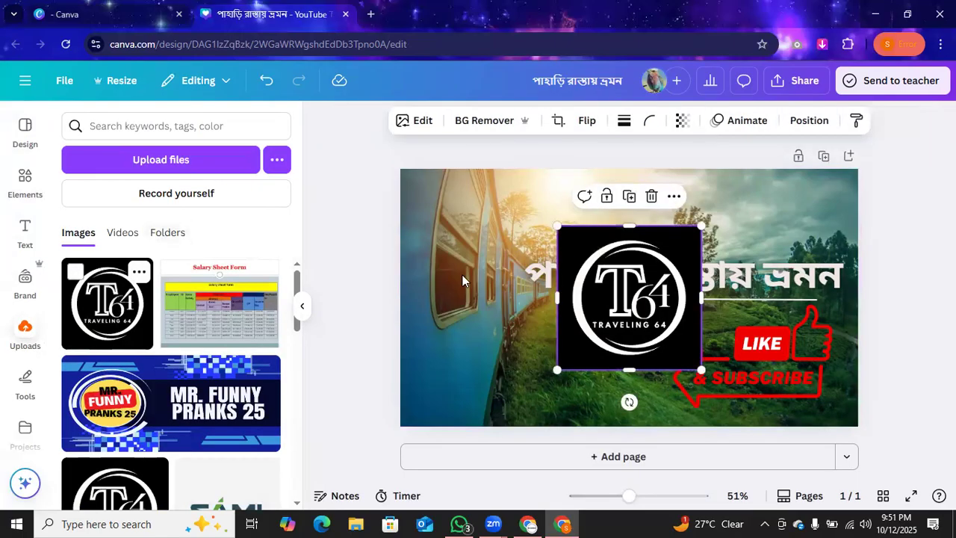
left_click(484, 121)
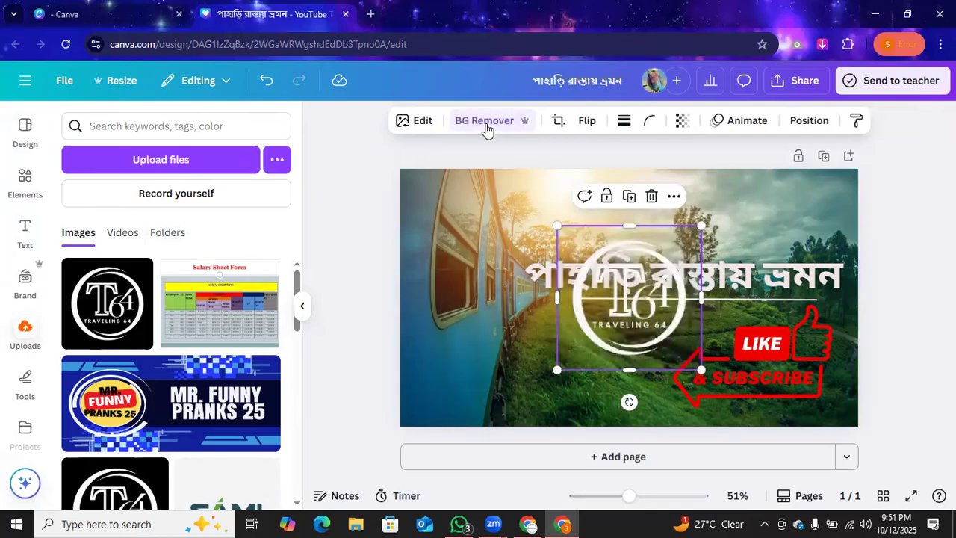
Shrink the Traveling 64 logo and place it in the thumbnail's upper right corner above the heading.
left_click_drag(645, 310, 783, 233)
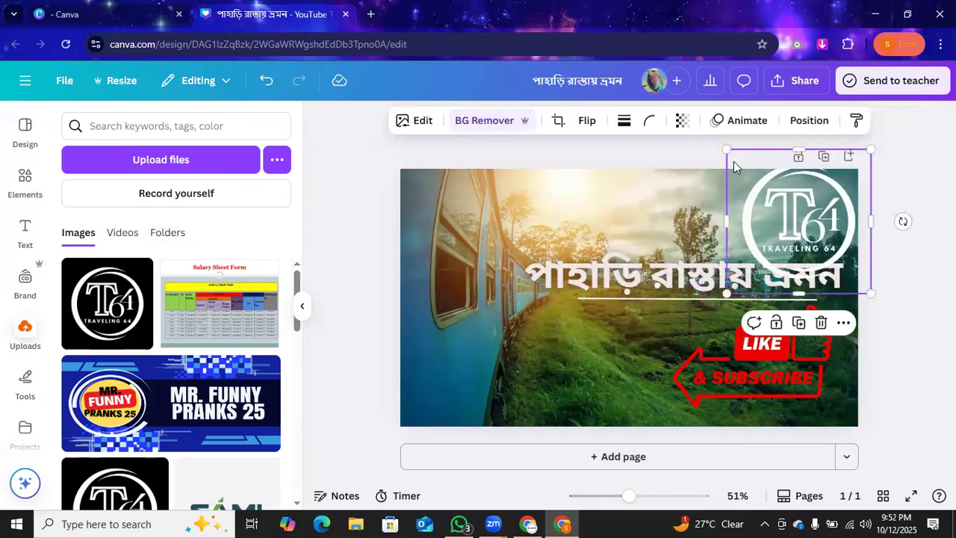
left_click_drag(726, 150, 783, 205)
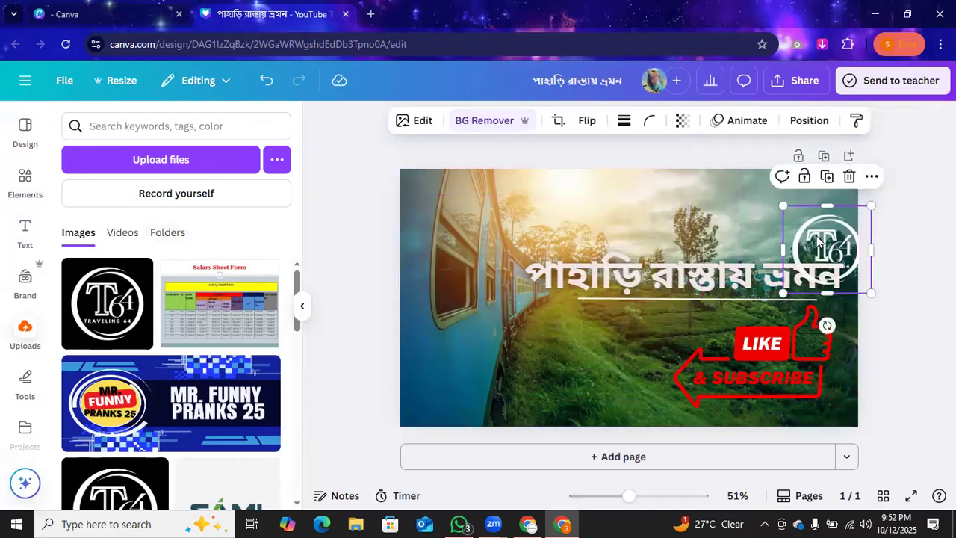
left_click_drag(819, 245, 801, 208)
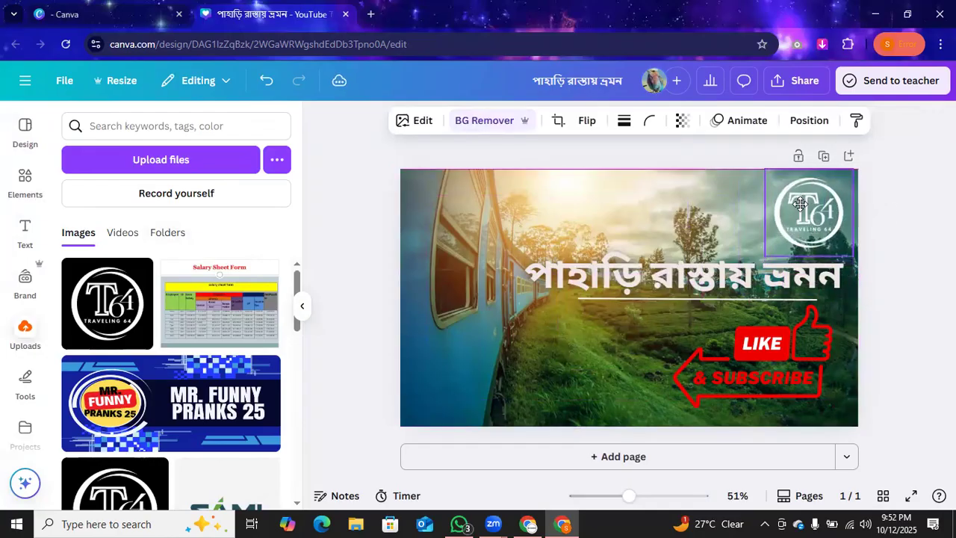
left_click(589, 375)
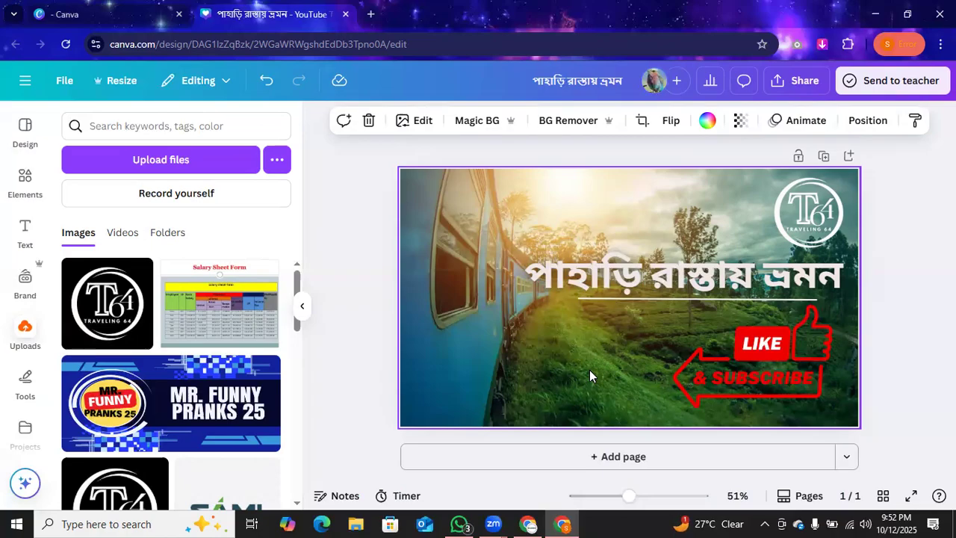
Download the finished thumbnail as a JPG at size 1 with quality 100.
left_click(863, 128)
left_click(866, 123)
left_click(798, 84)
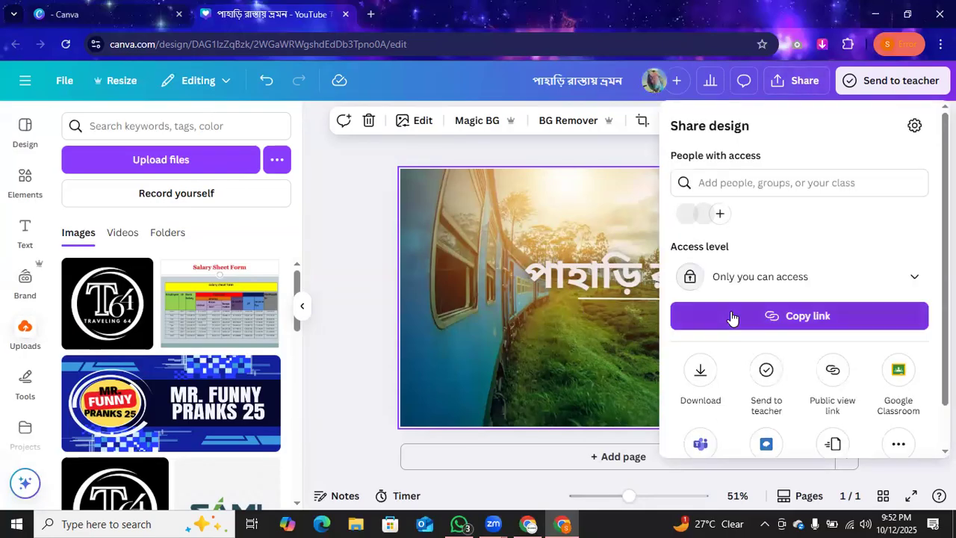
left_click(700, 373)
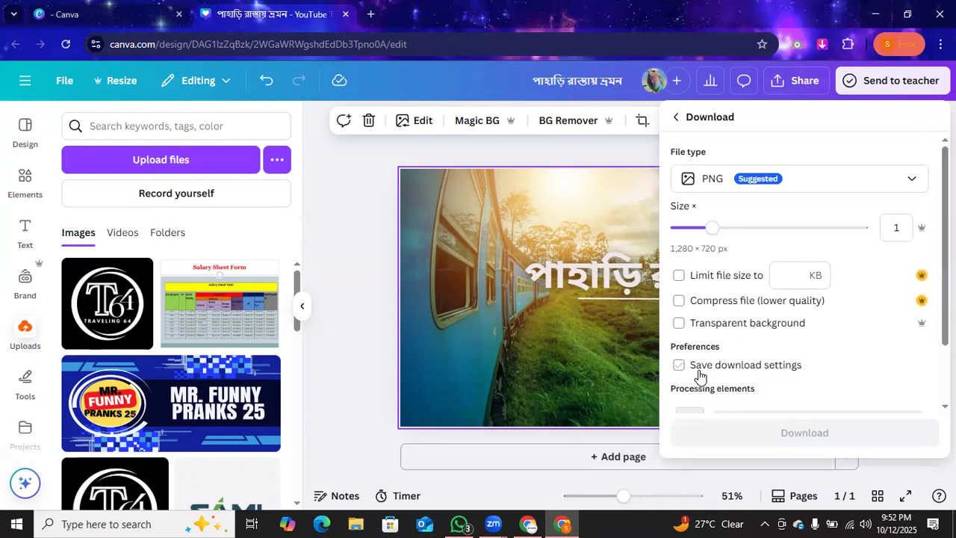
left_click(900, 181)
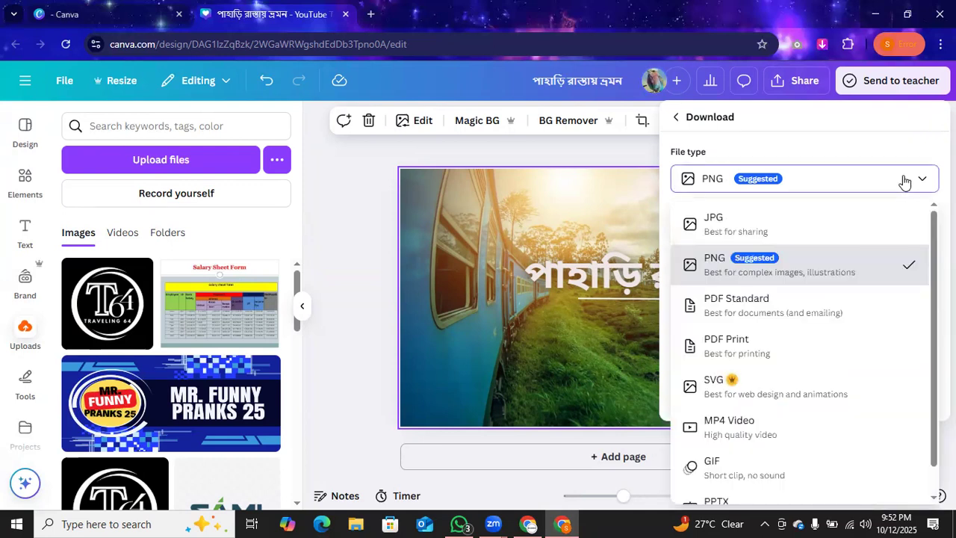
left_click(796, 240)
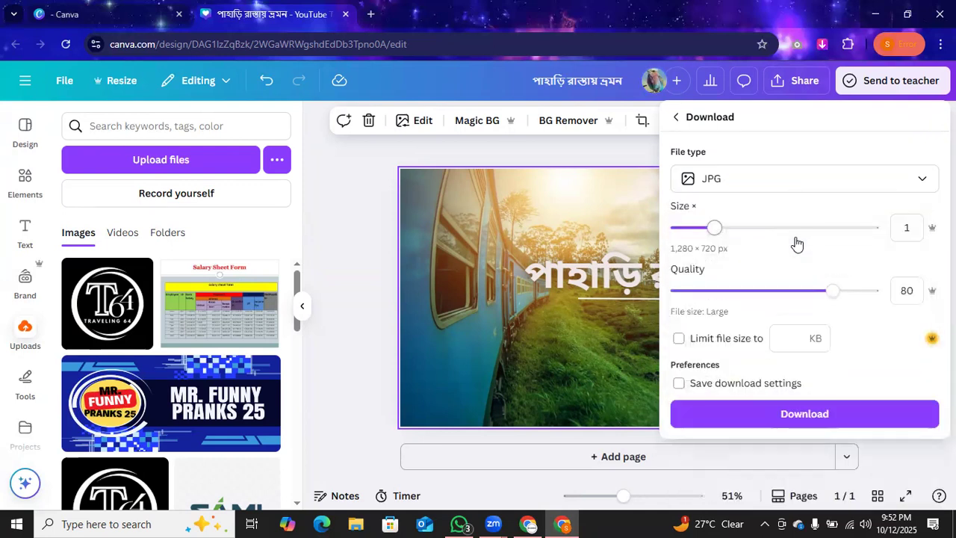
left_click_drag(836, 295, 872, 291)
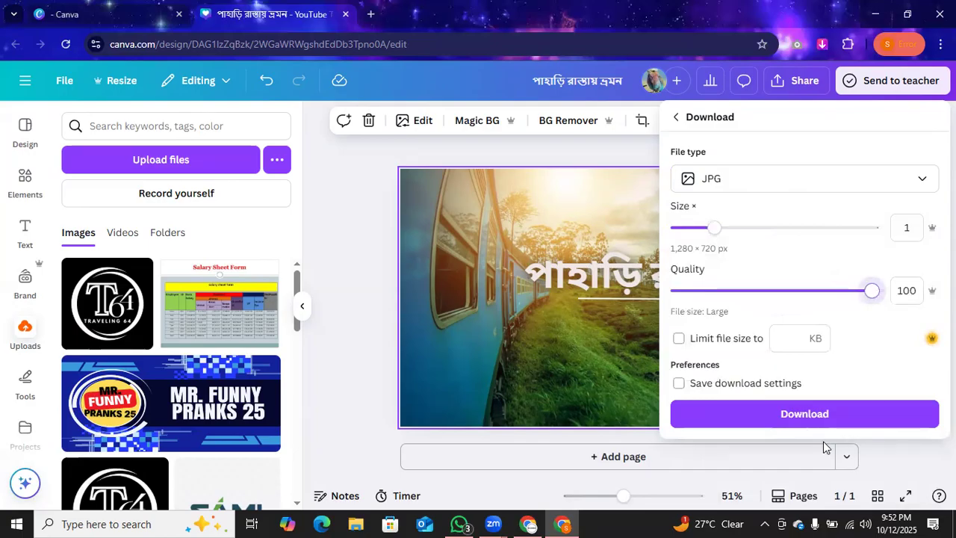
left_click(815, 420)
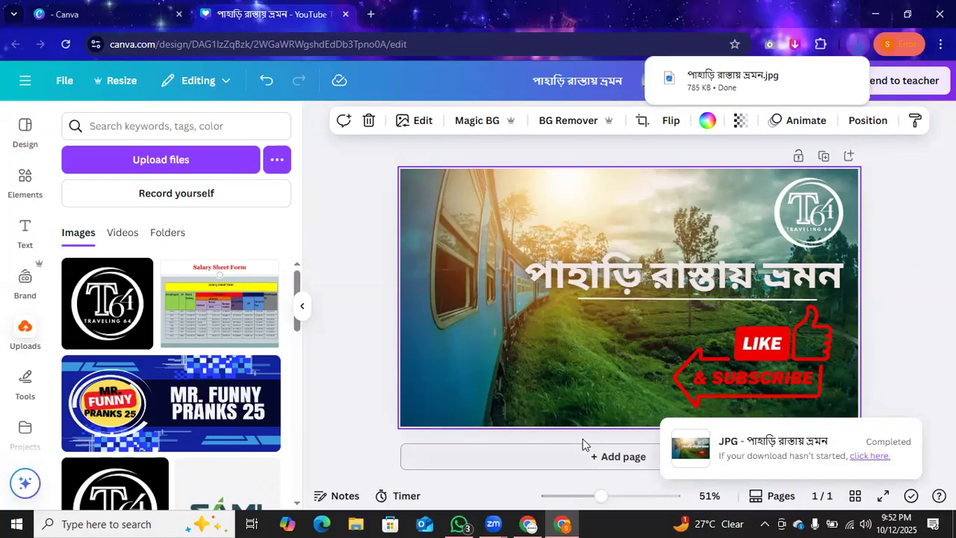
Switch to YouTube Studio and upload পাহাড়ি রাস্তায় ভ্রমন.jpg from Downloads as the video's thumbnail.
left_click(530, 523)
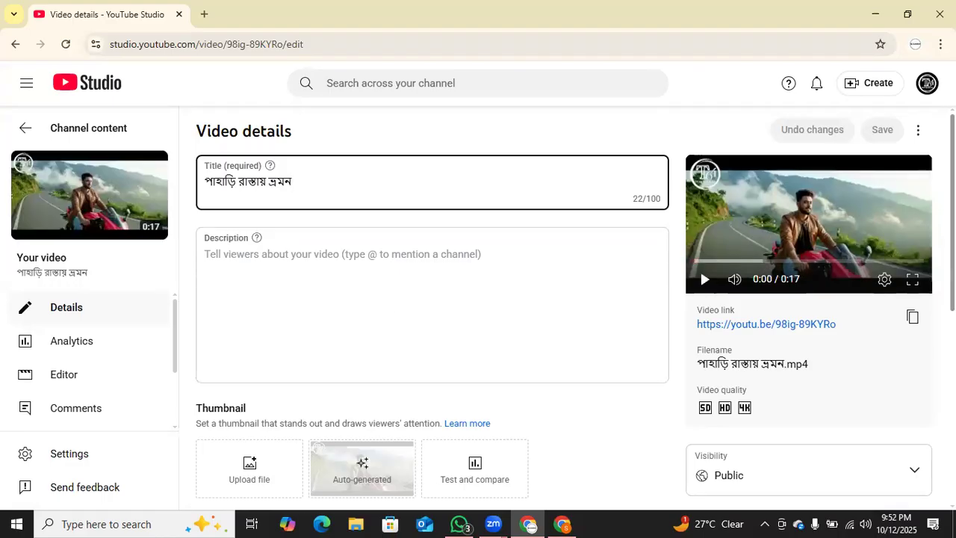
scroll(699, 268, "down", 2)
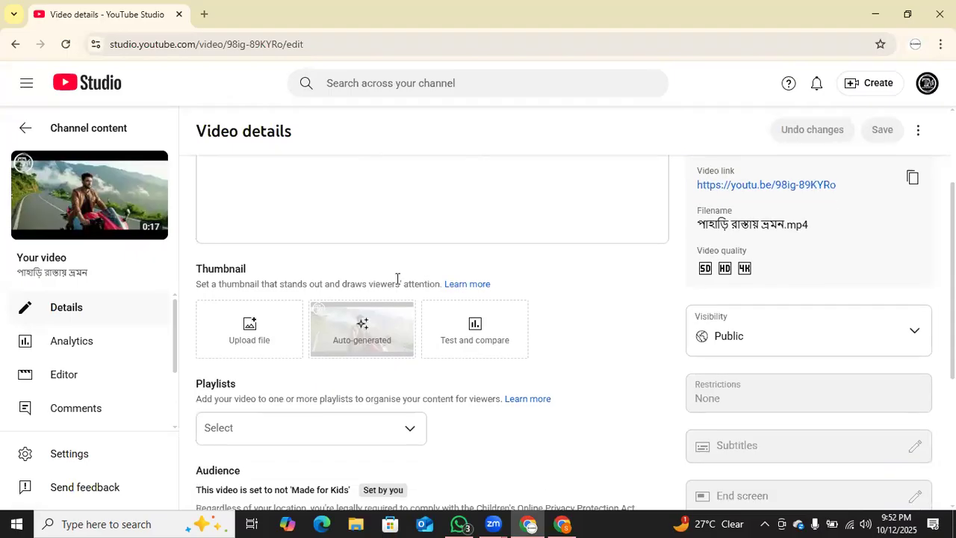
left_click(249, 331)
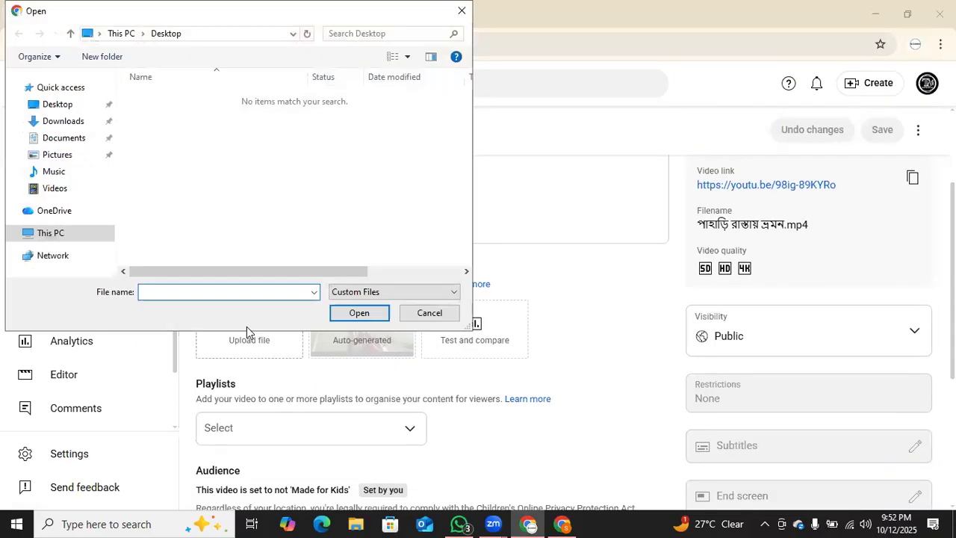
left_click(60, 120)
left_click(166, 114)
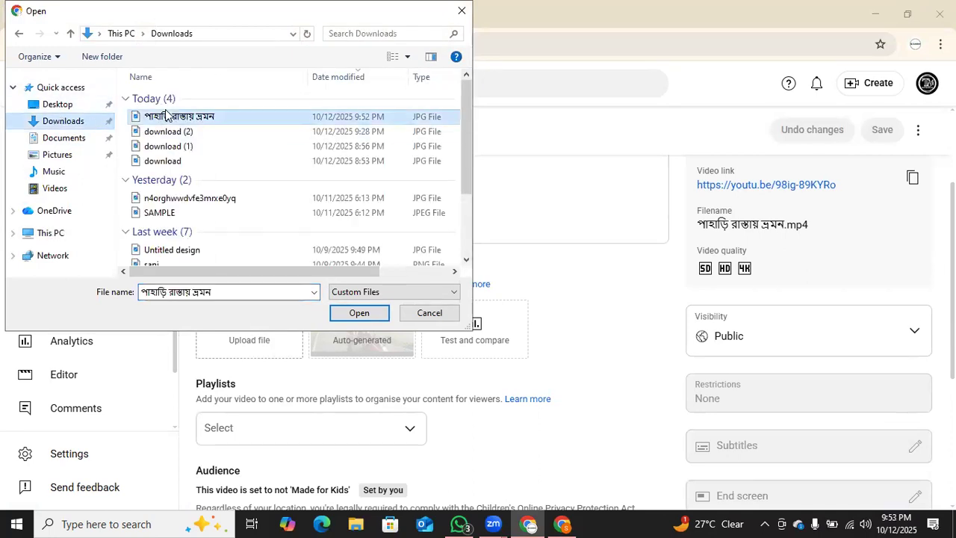
left_click(357, 314)
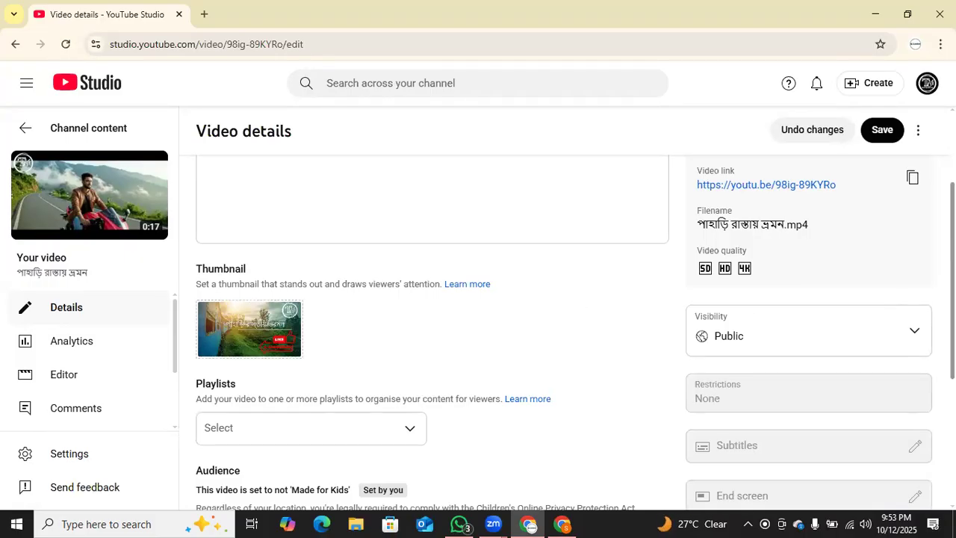
Review the video's audience and visibility settings, and save the video details with the new thumbnail.
scroll(432, 336, "down", 3)
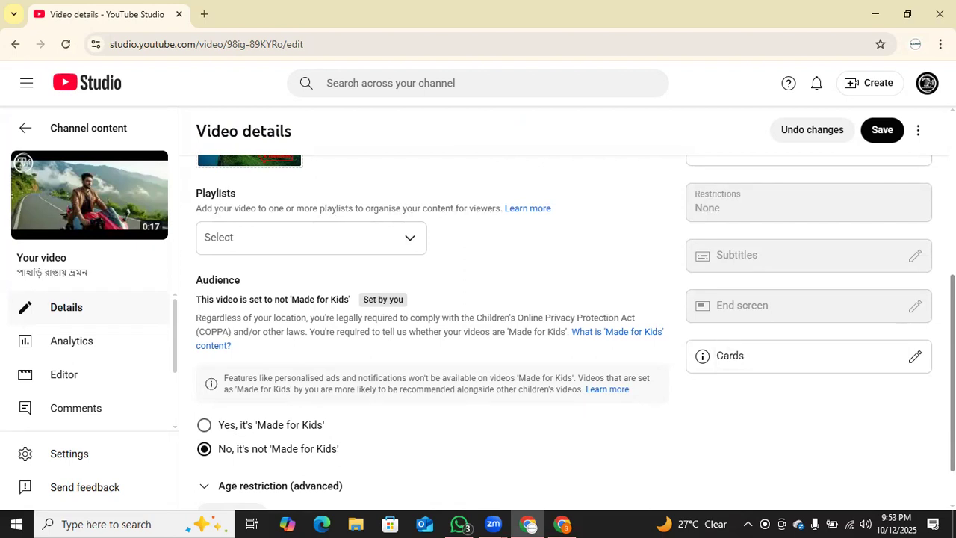
scroll(575, 329, "down", 1)
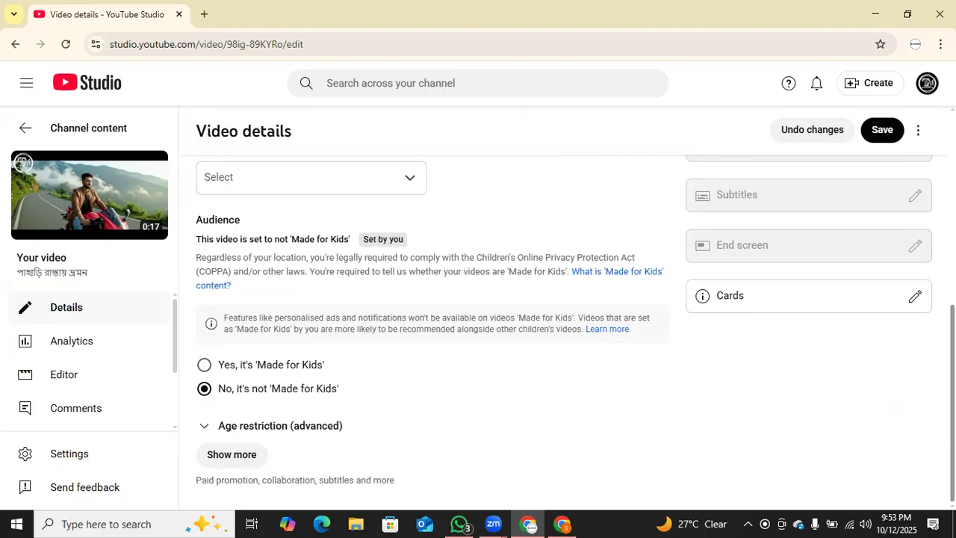
scroll(430, 321, "up", 3)
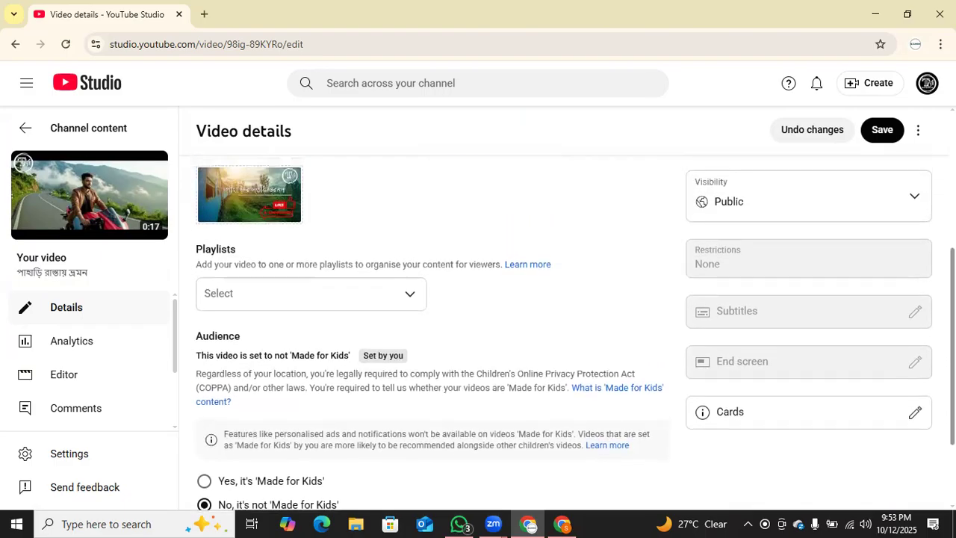
scroll(429, 321, "up", 2)
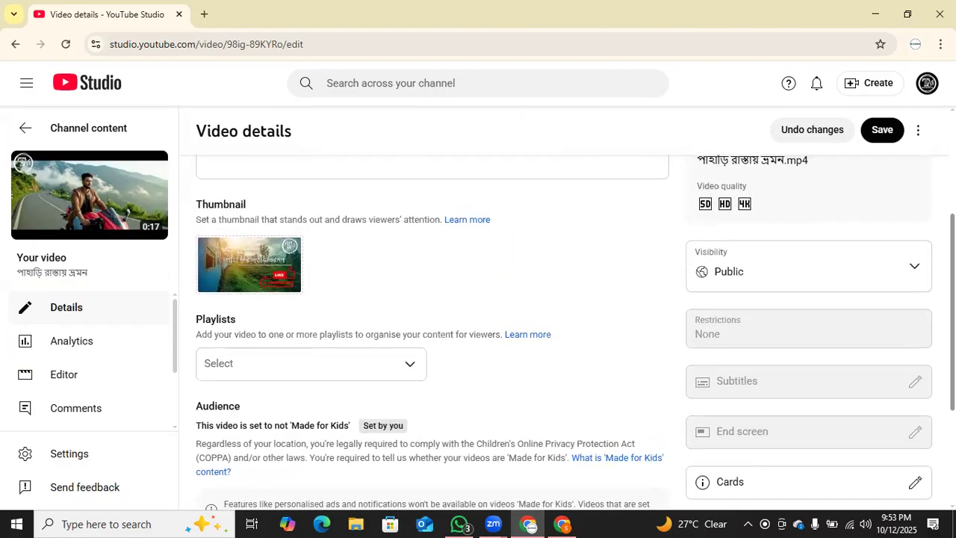
scroll(429, 321, "up", 1)
scroll(430, 321, "up", 1)
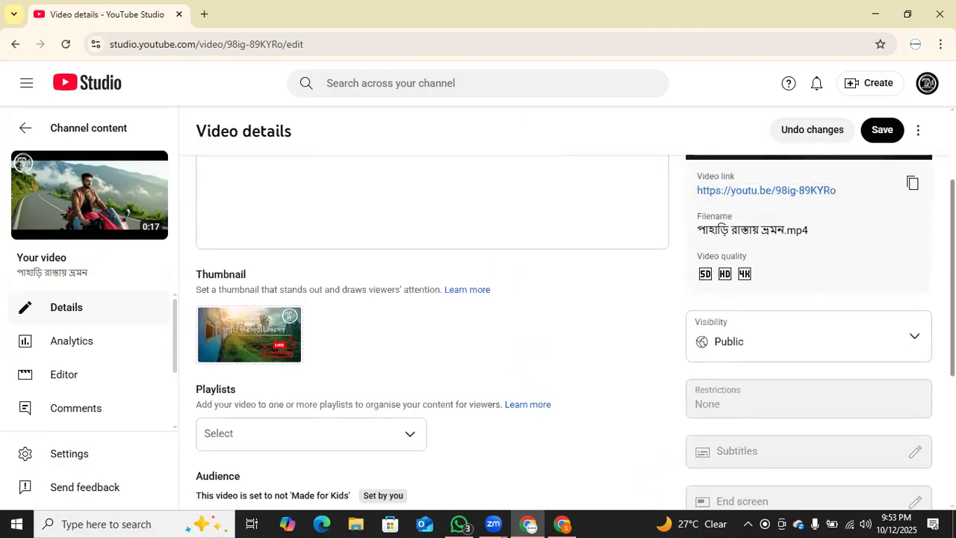
scroll(700, 198, "up", 2)
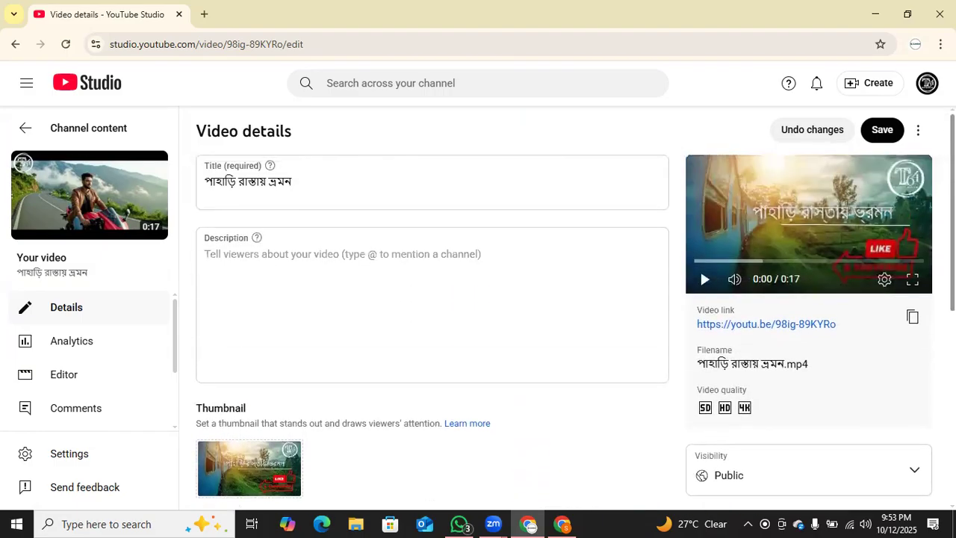
left_click(880, 137)
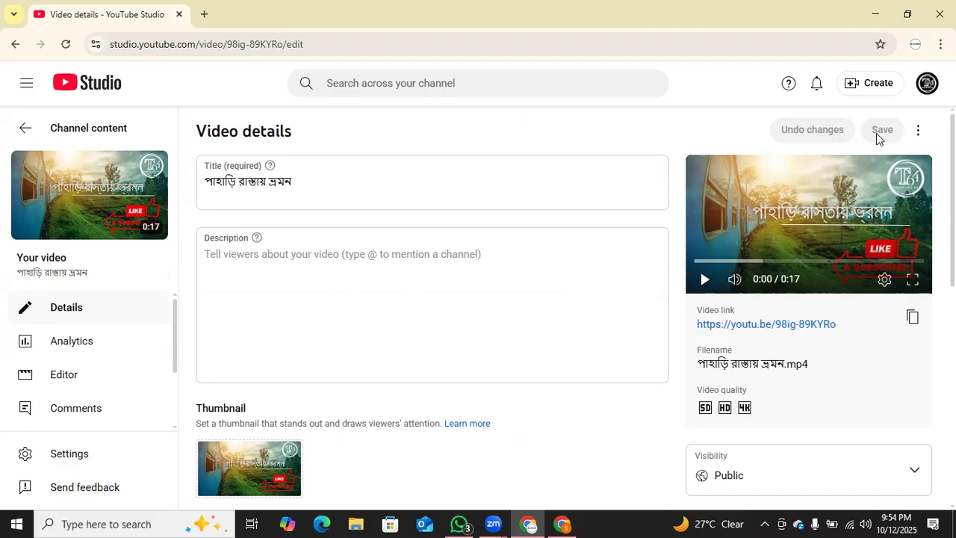
Search Google for vidiq in a new browser tab and open the vidIQ website.
left_click(204, 15)
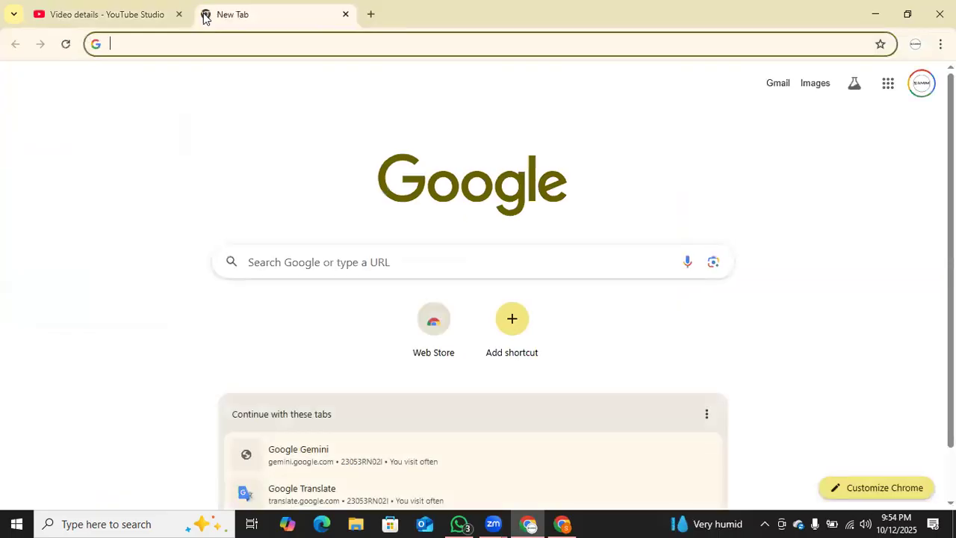
left_click(230, 43)
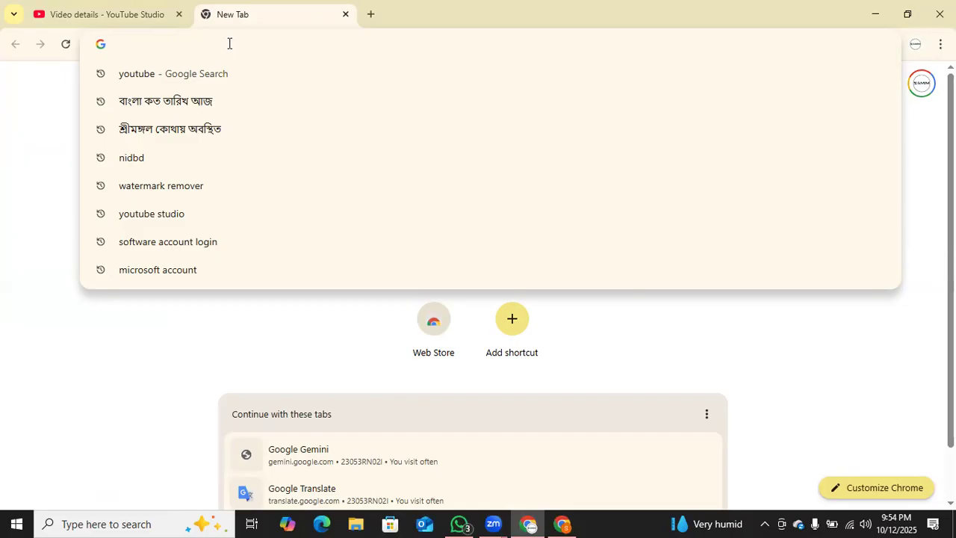
type("vi")
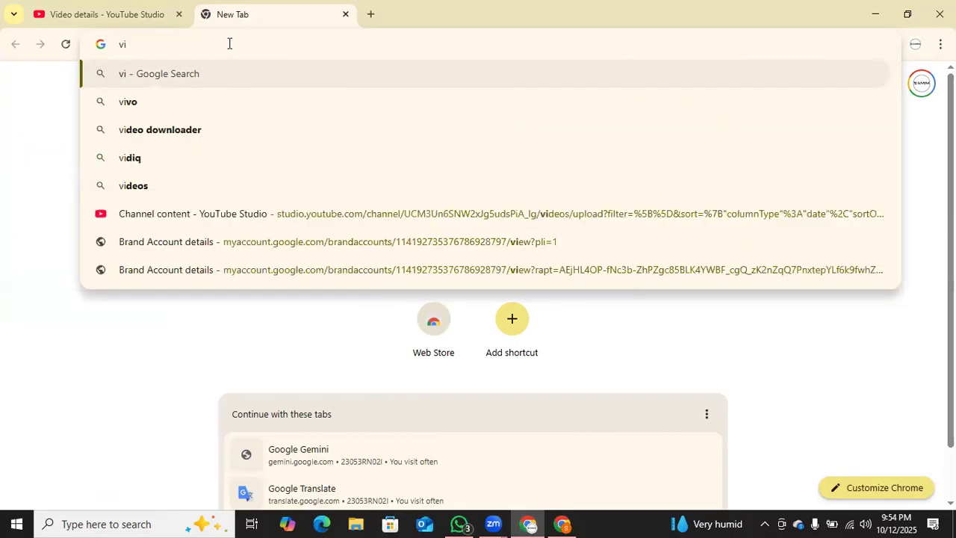
type("d")
key("BackSpace")
left_click(142, 165)
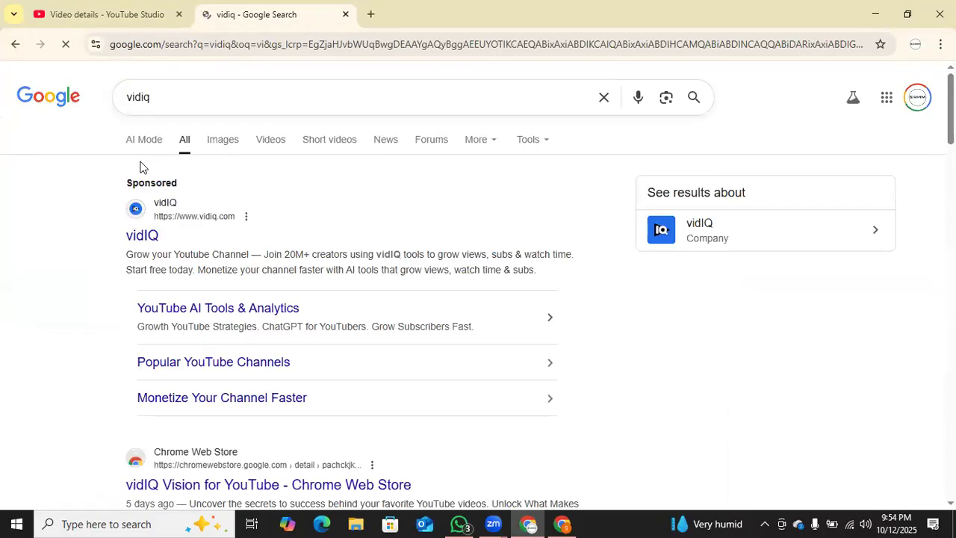
left_click(148, 238)
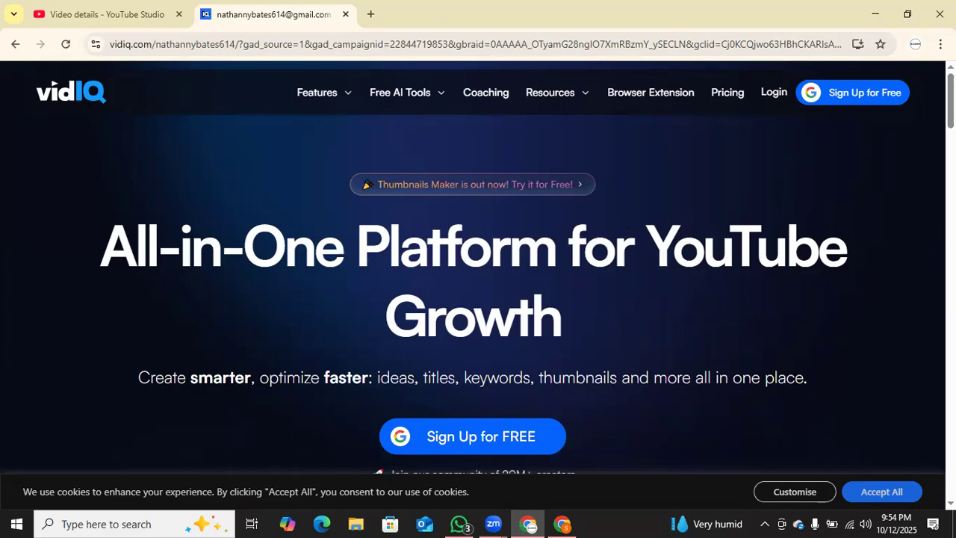
Sign up for vidIQ for free with the existing Google account and approve sharing its profile information.
left_click(843, 100)
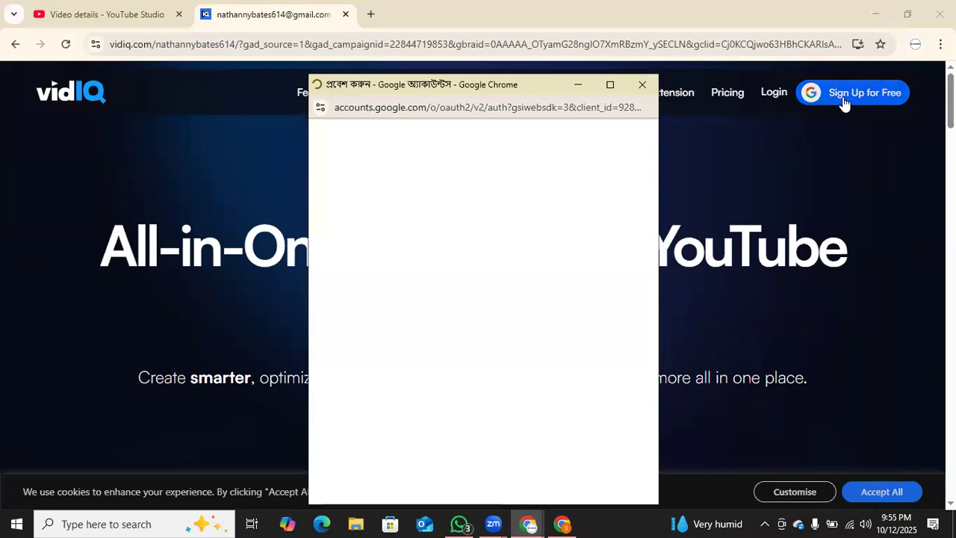
left_click(409, 331)
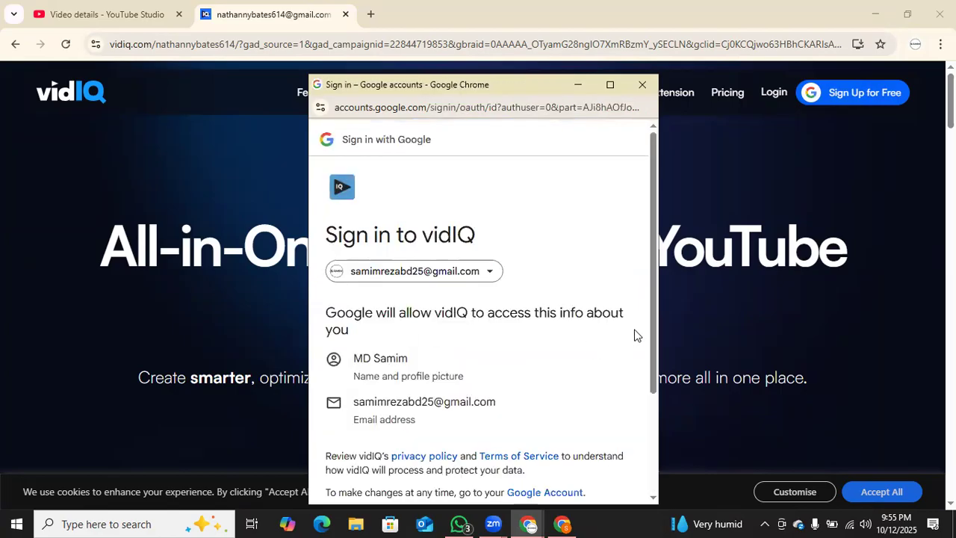
left_click_drag(652, 328, 648, 422)
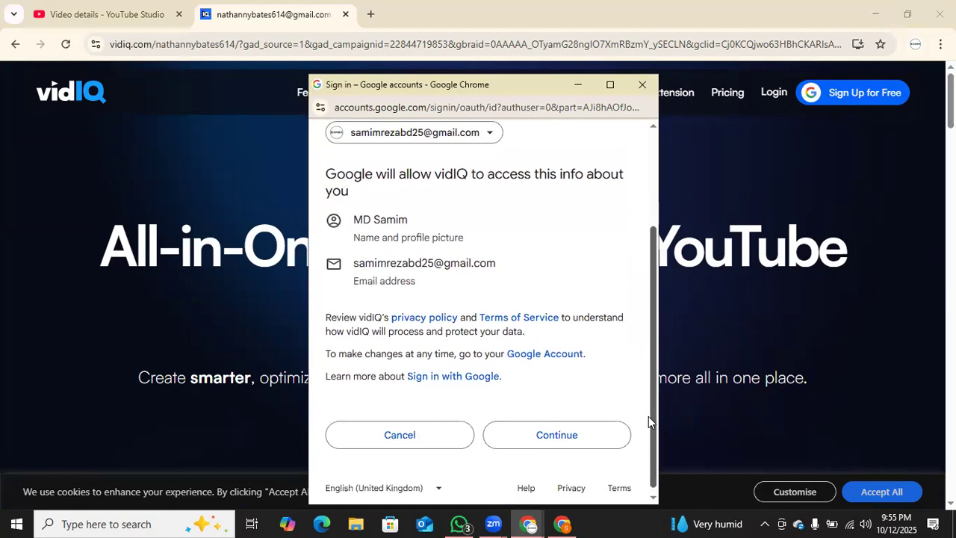
left_click(568, 438)
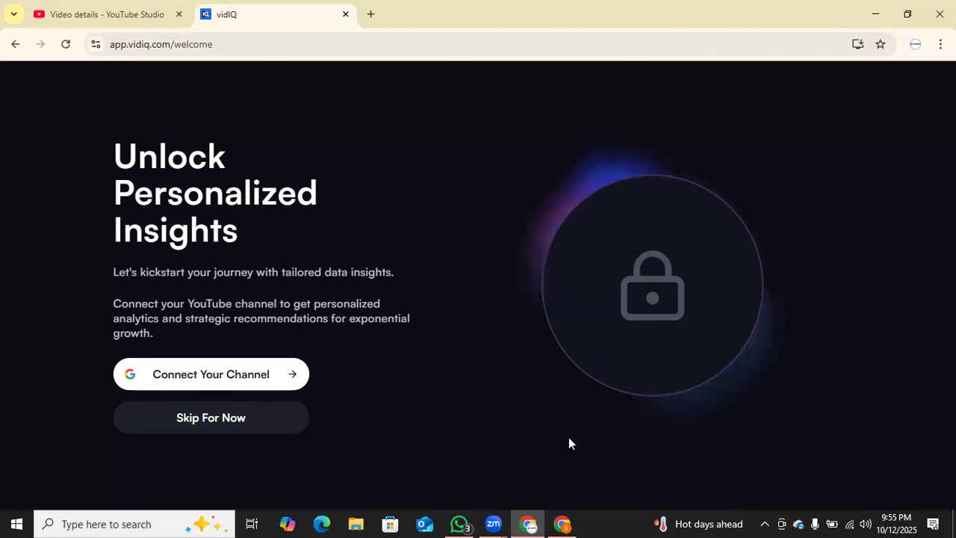
Connect the Travelling64 YouTube channel to vidIQ, granting both the analytics and account management permissions.
left_click(291, 380)
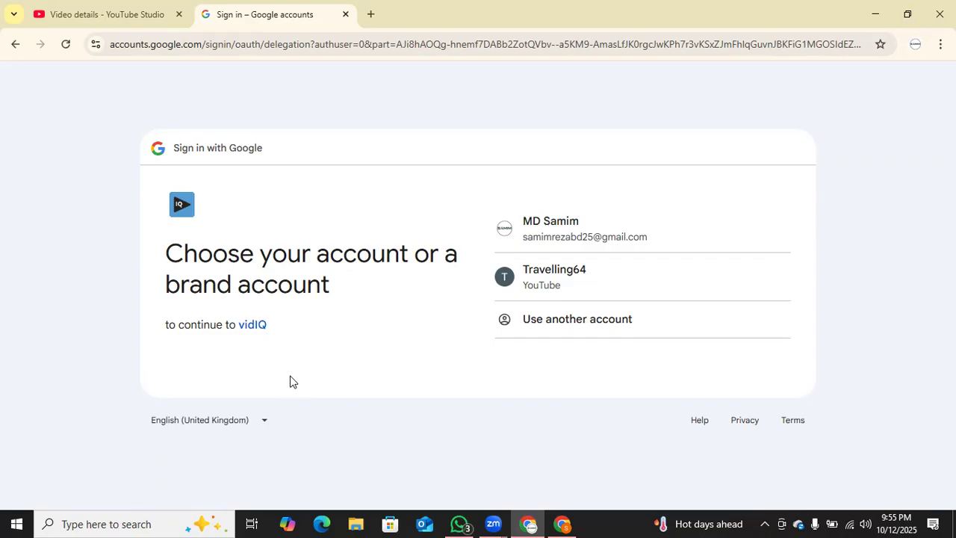
left_click(539, 290)
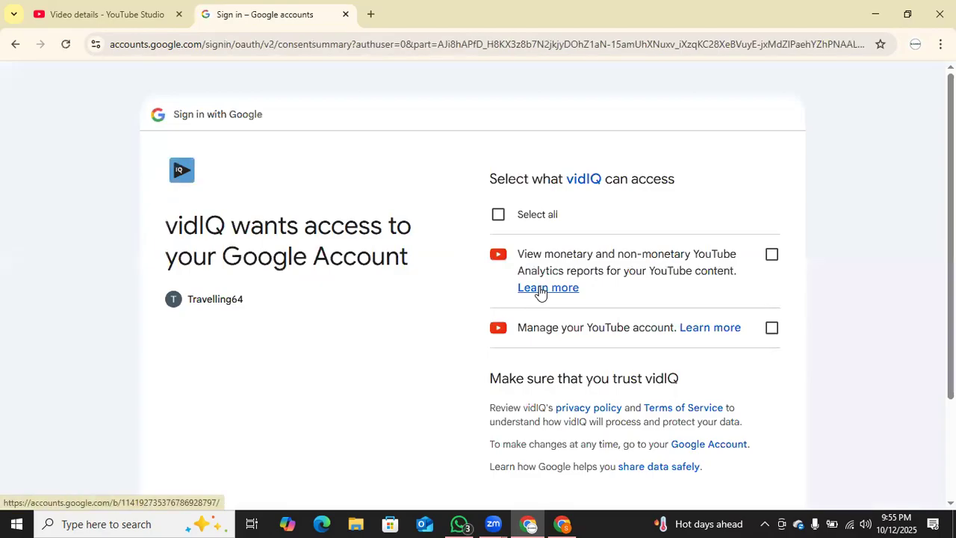
left_click(498, 216)
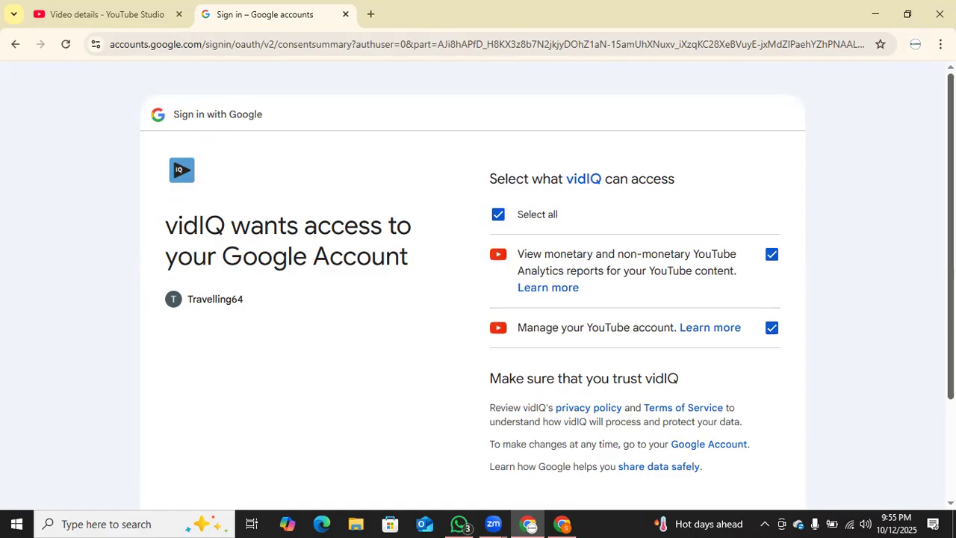
scroll(950, 284, "down", 2)
left_click(704, 447)
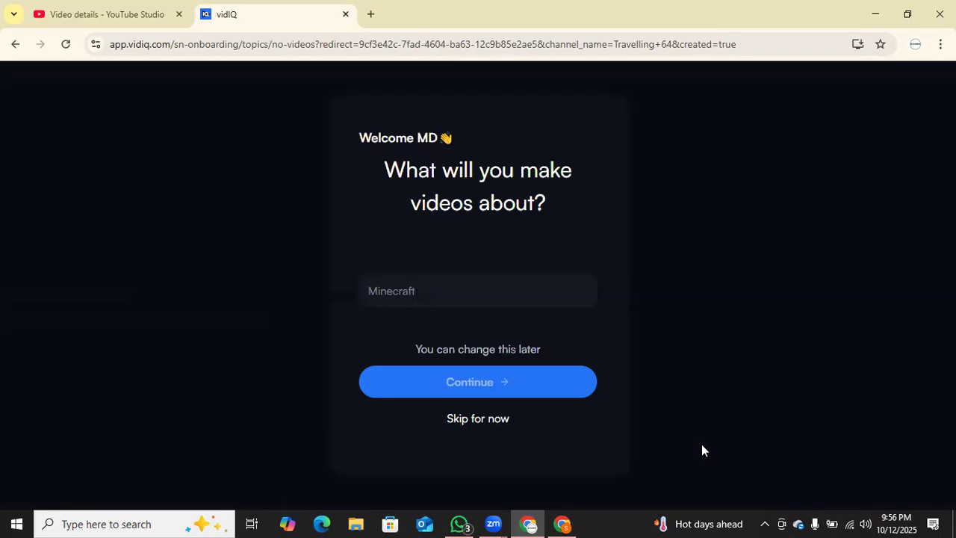
Skip the question about video topics and examine the Boost plan's pricing, features and payment section.
left_click(497, 431)
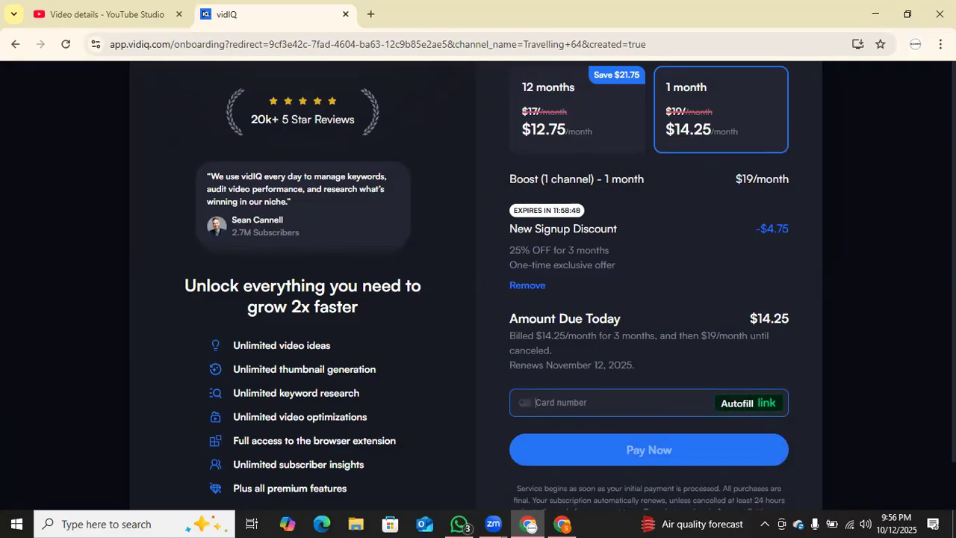
scroll(478, 284, "down", 1)
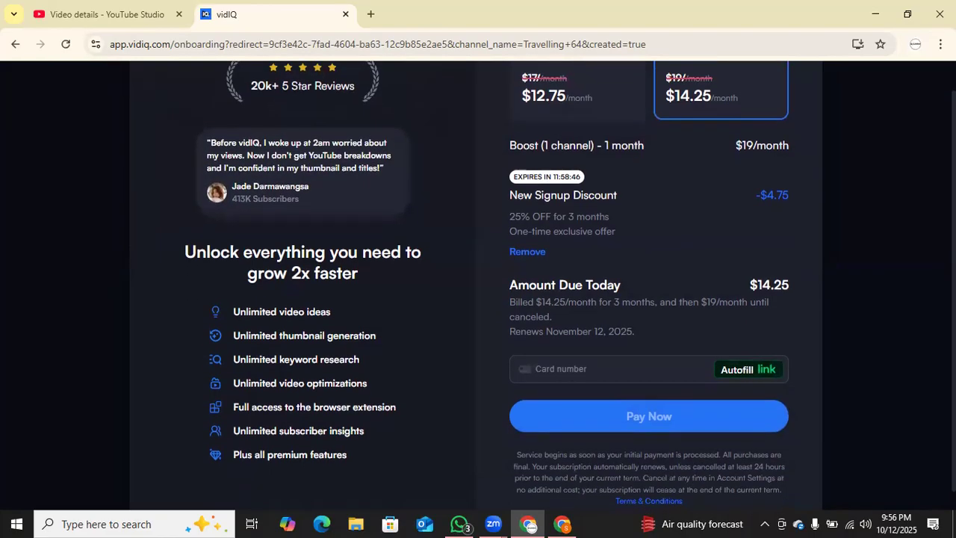
scroll(478, 284, "up", 1)
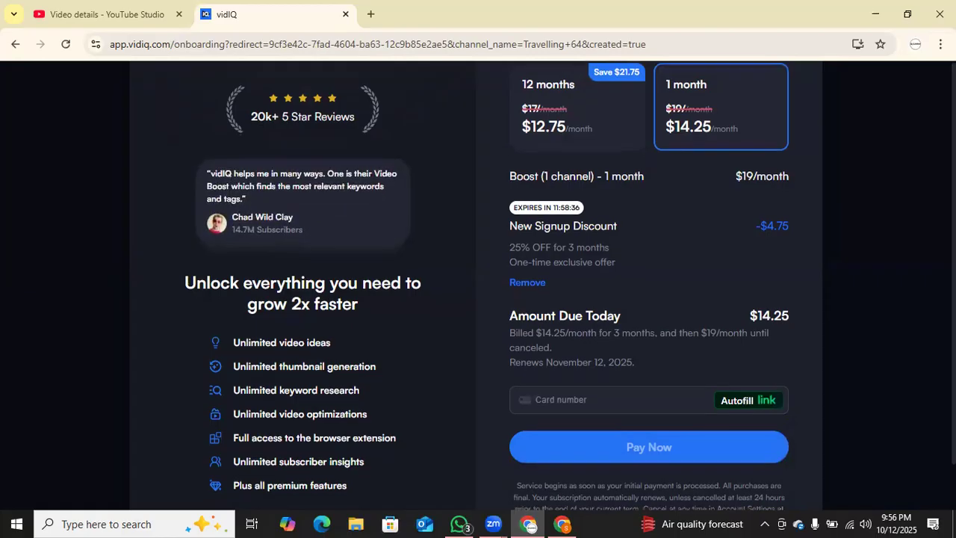
scroll(570, 285, "down", 1)
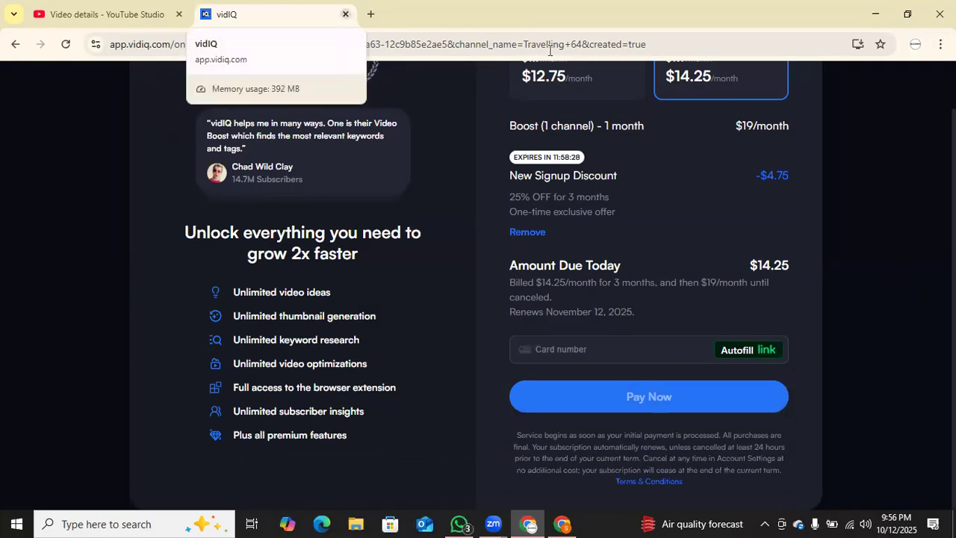
Open the Chrome Web Store in a new browser tab, search for vidiq and open the vidIQ Vision for YouTube extension's page.
scroll(542, 285, "up", 1)
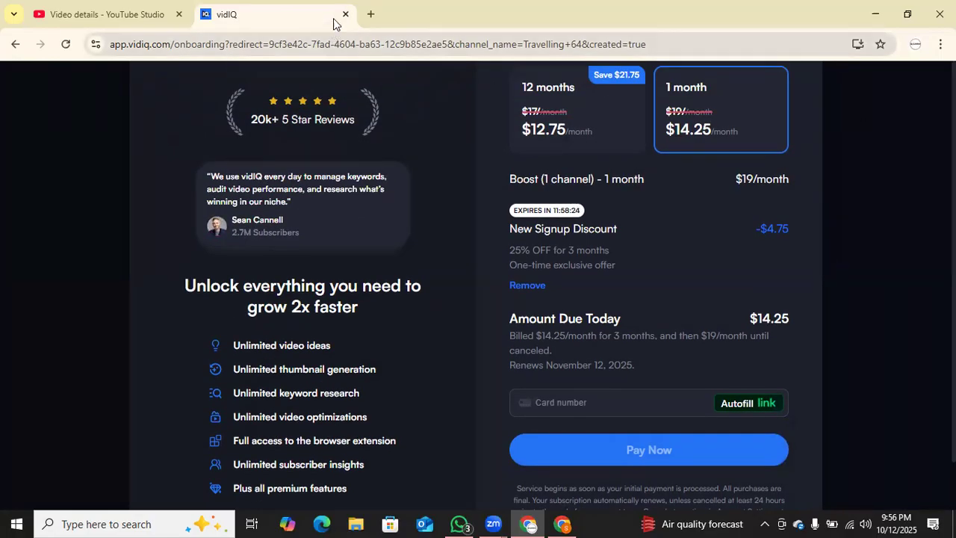
left_click(371, 15)
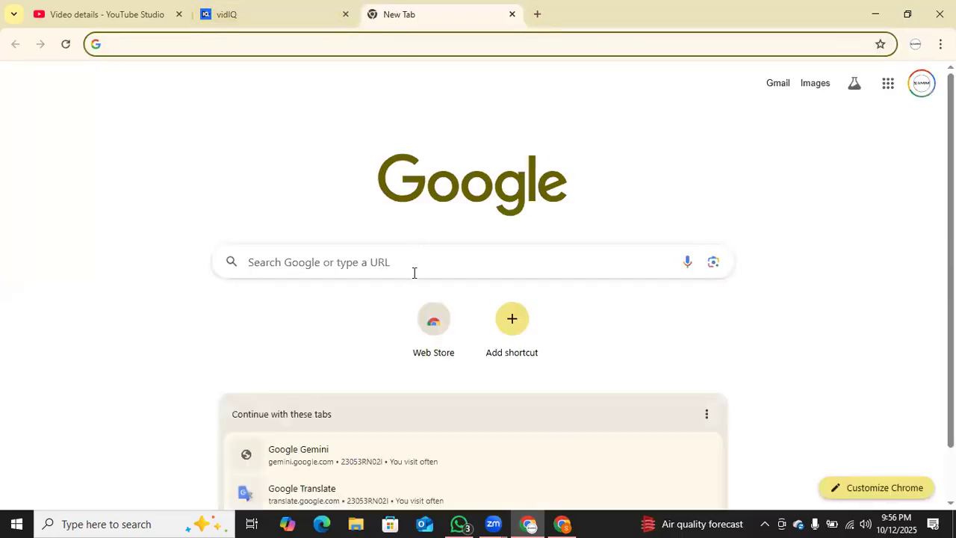
left_click(430, 340)
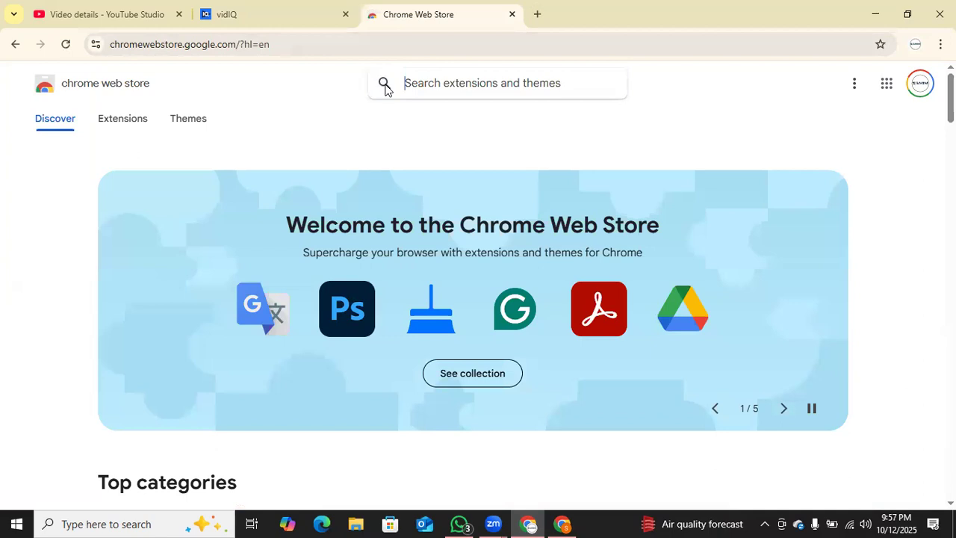
type("vi")
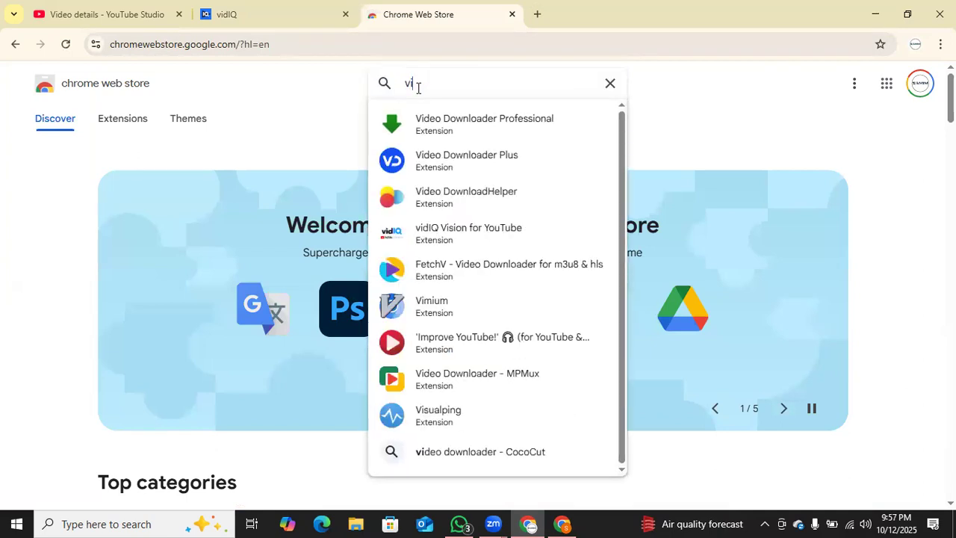
type("d")
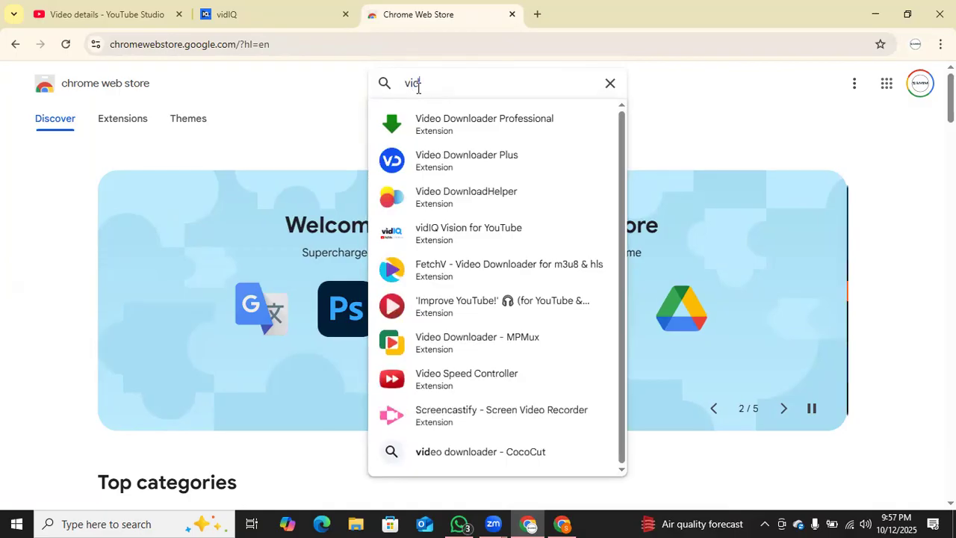
type("iq")
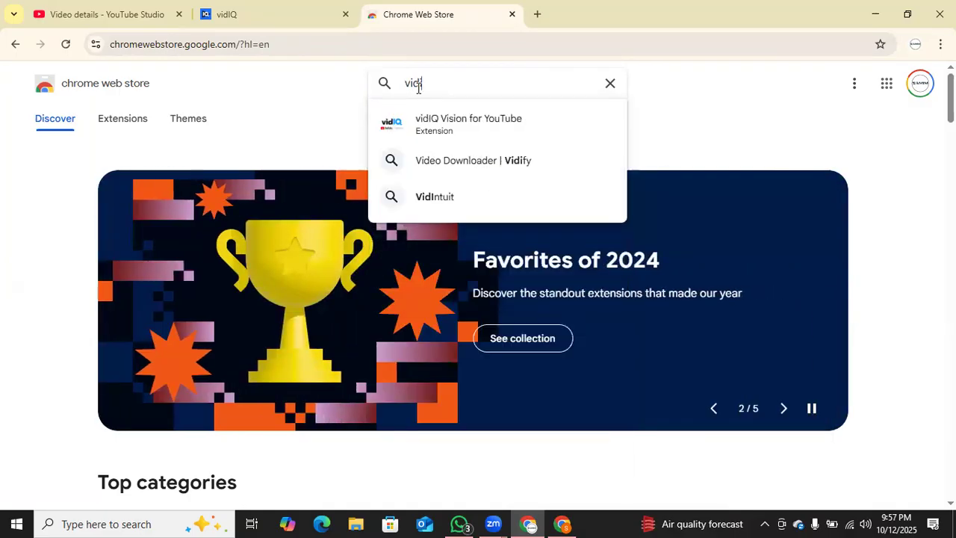
left_click(421, 124)
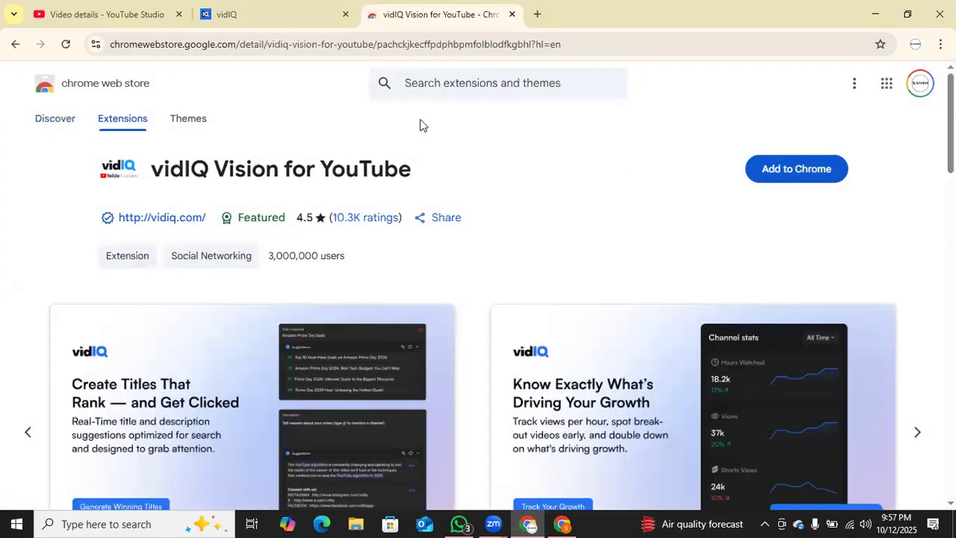
Add the vidIQ Vision for YouTube extension to the browser, approving its permissions, and pause the video that opens after installation.
left_click(781, 170)
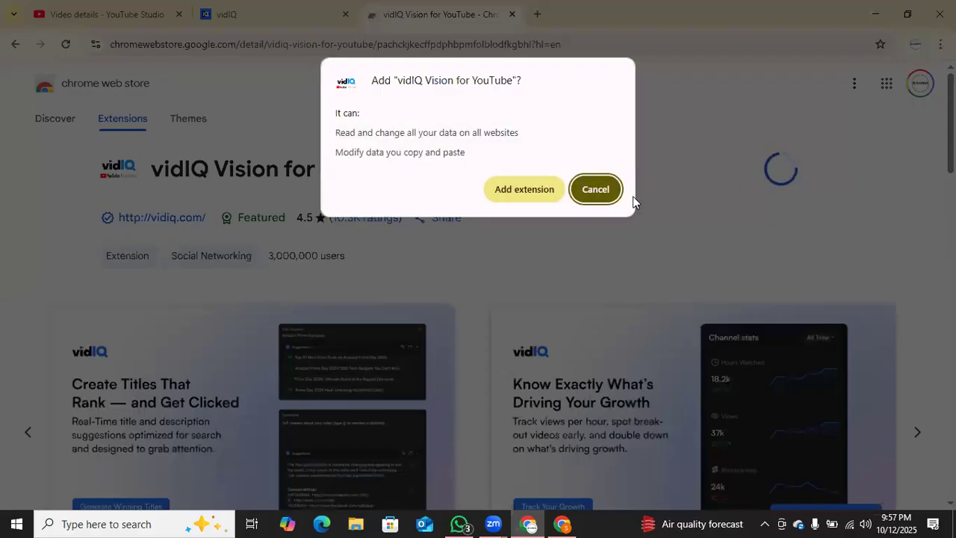
left_click(534, 189)
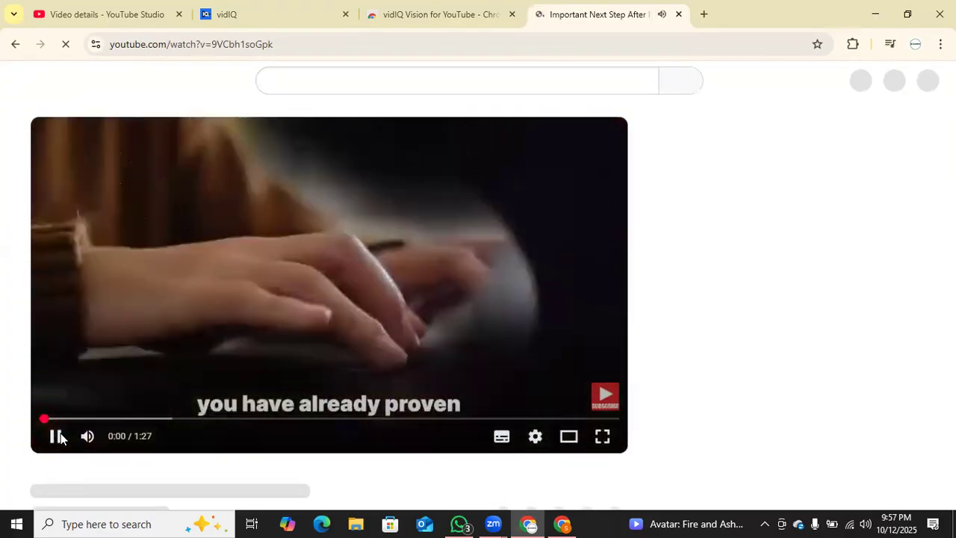
left_click(58, 437)
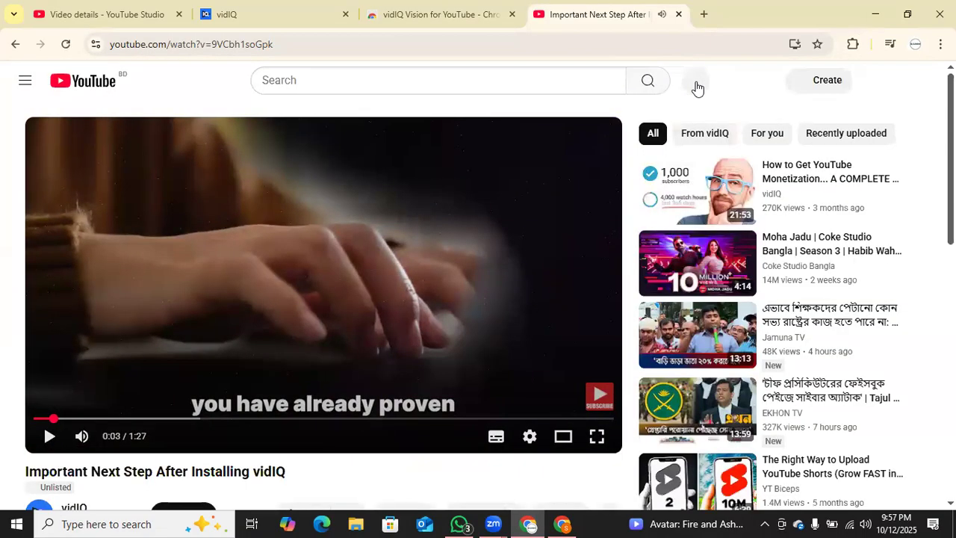
Pin the vidIQ Vision for YouTube extension to the browser.
left_click(857, 47)
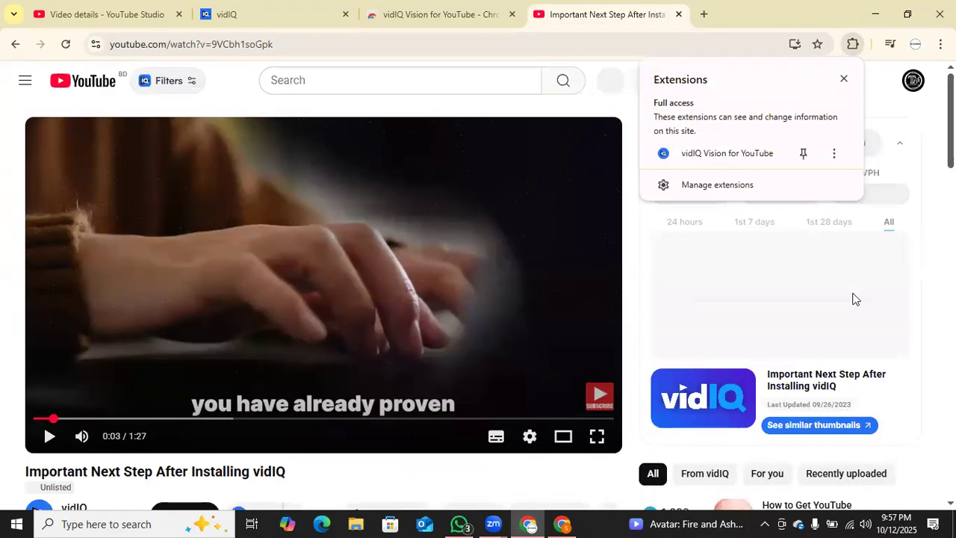
left_click(854, 299)
left_click(855, 51)
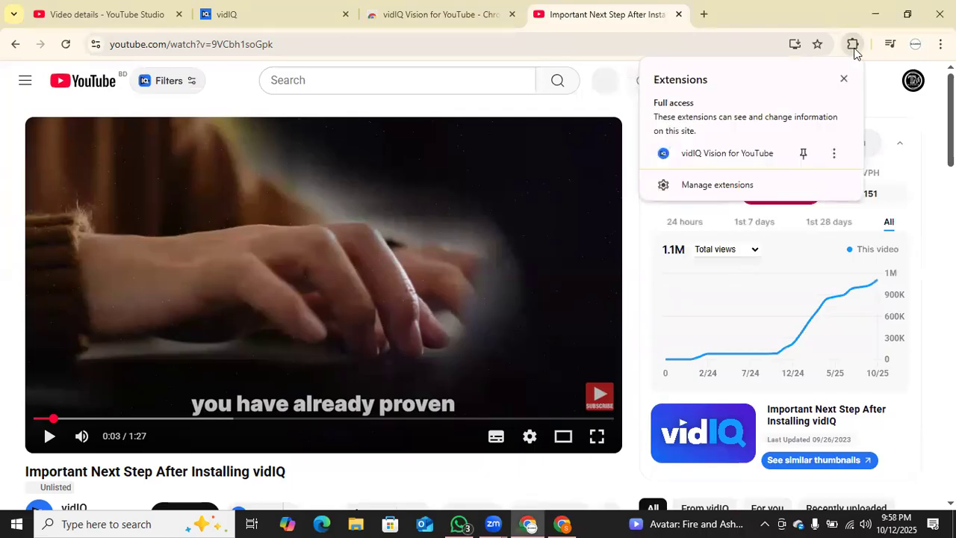
left_click(802, 154)
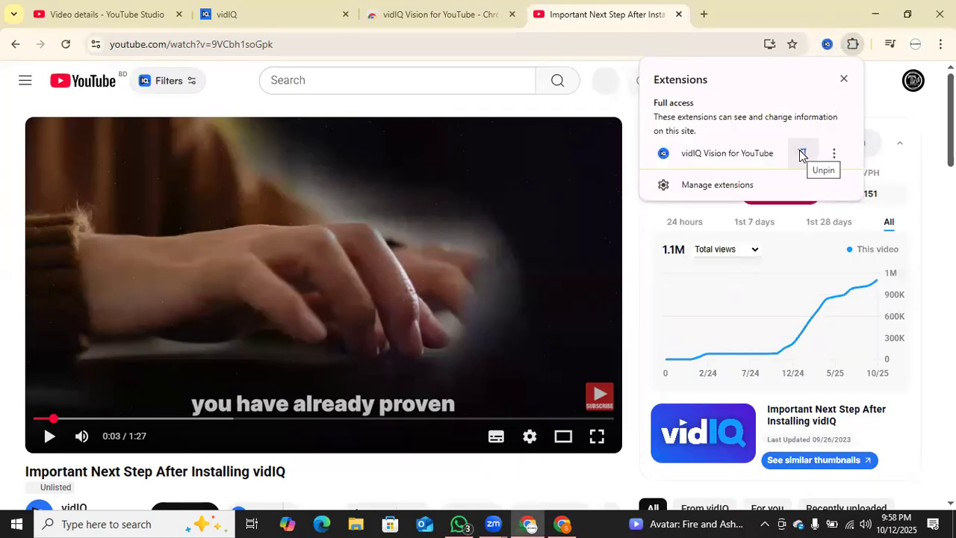
left_click(890, 106)
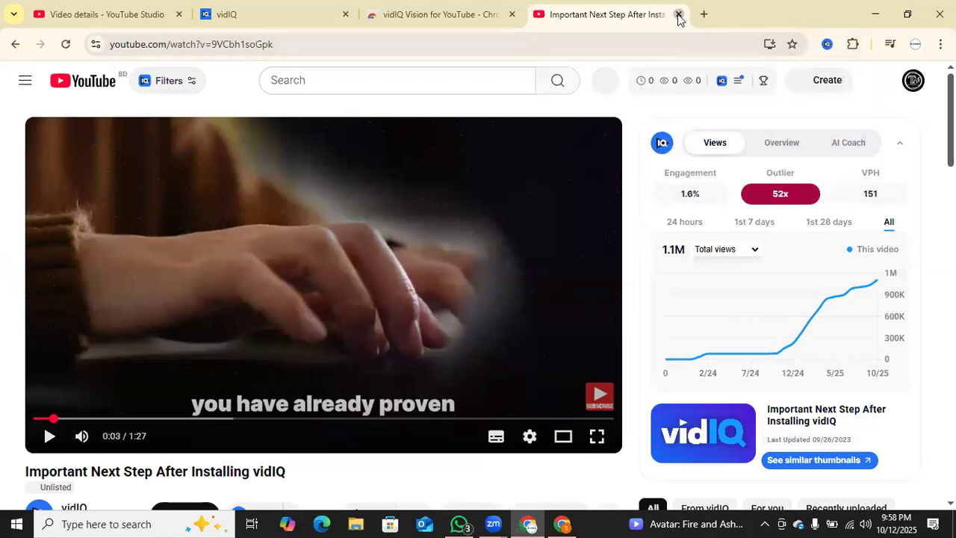
Close the vidIQ installation video, the Chrome Web Store page and the vidIQ plan page.
key("ctrl+w")
left_click(512, 15)
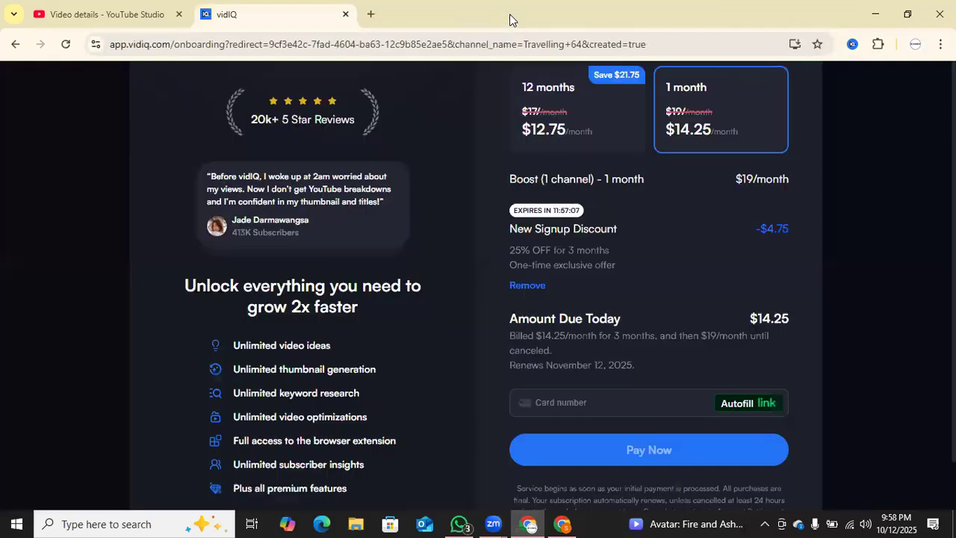
left_click(345, 14)
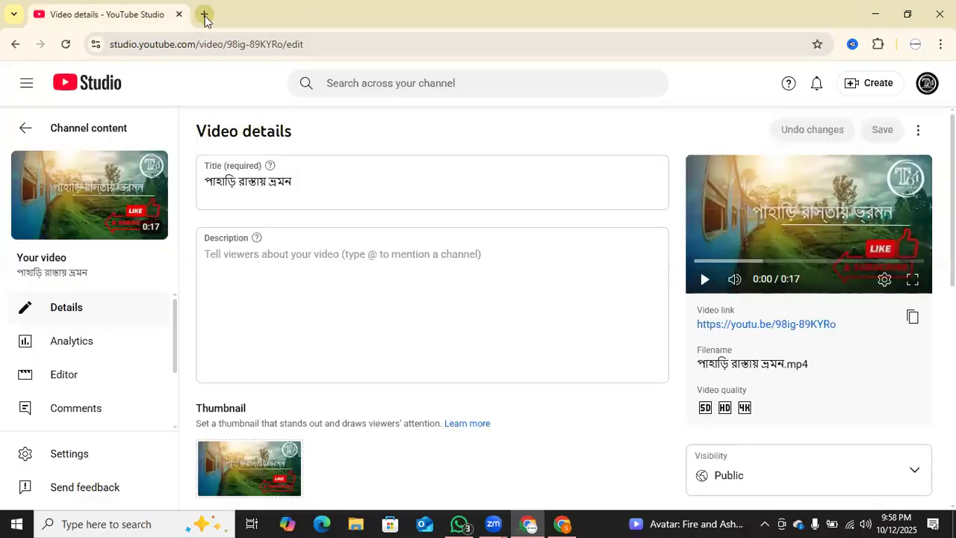
Open the YouTube home page in a new browser tab and close the old Video details tab.
left_click(205, 14)
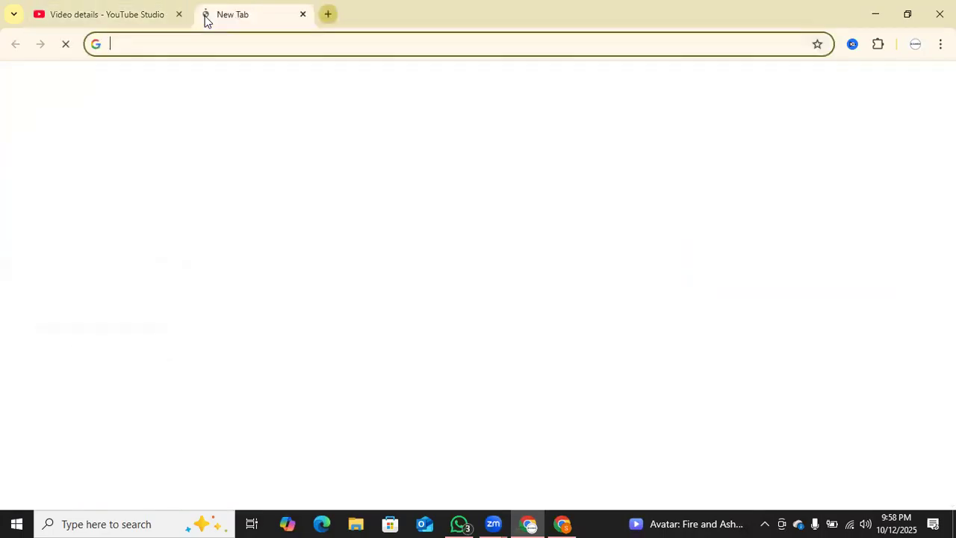
left_click(162, 40)
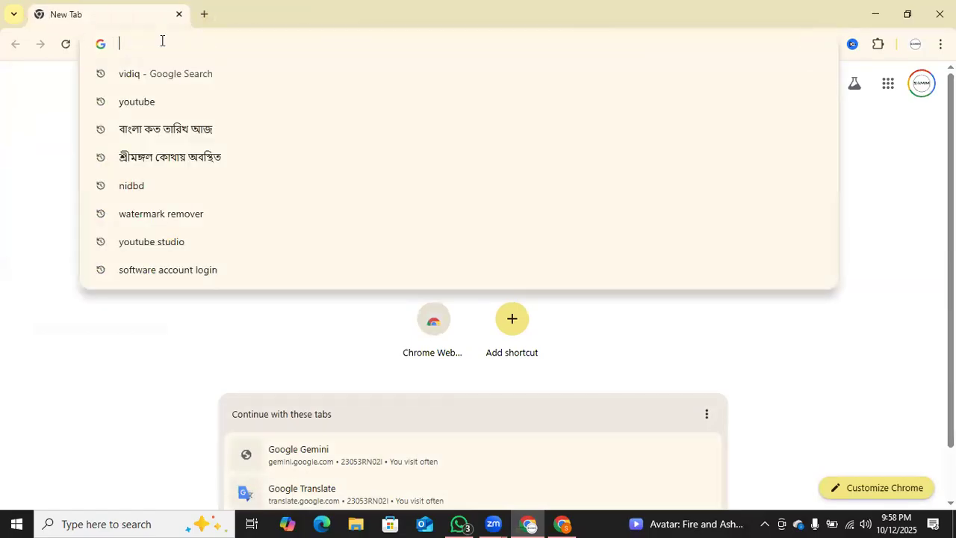
left_click(147, 112)
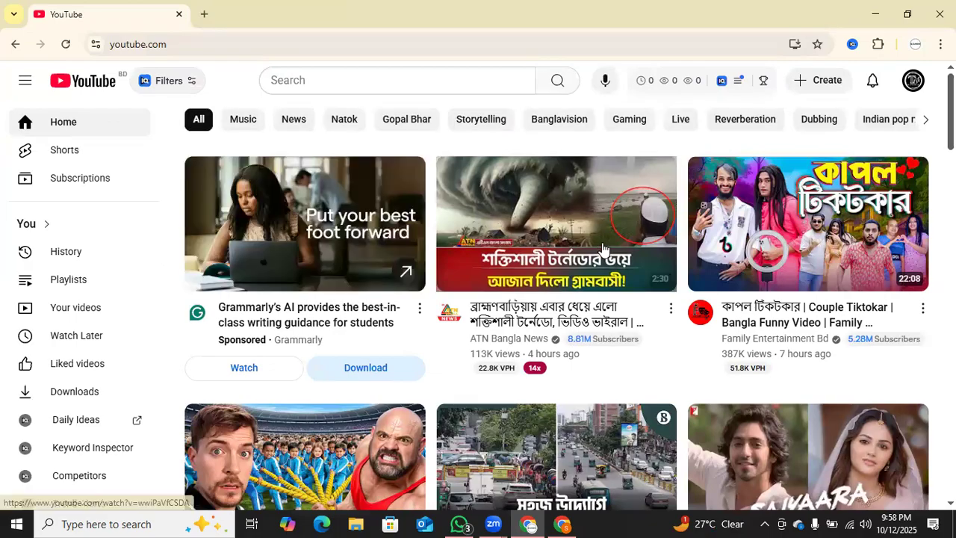
Go to YouTube Studio from the Travelling 64 account and open the channel's content list of videos.
left_click(914, 81)
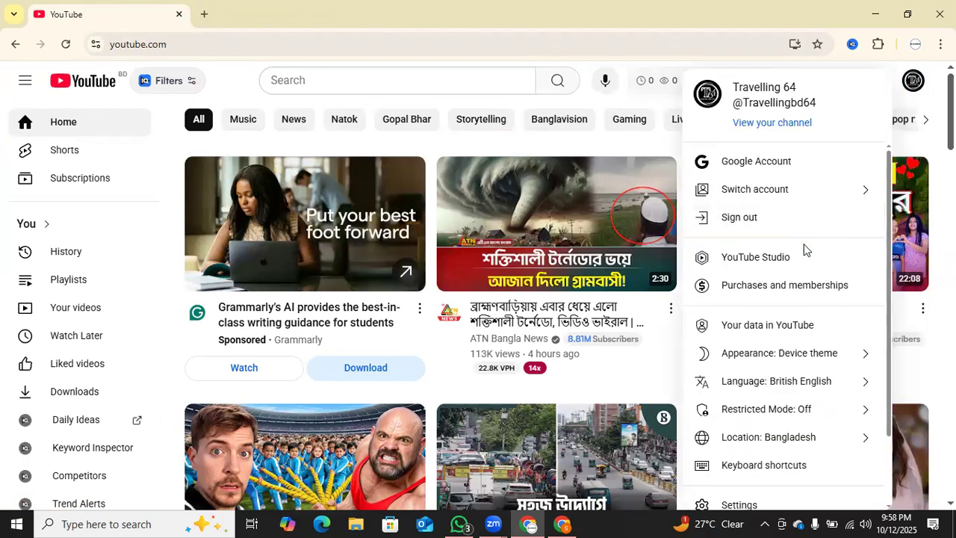
left_click(741, 258)
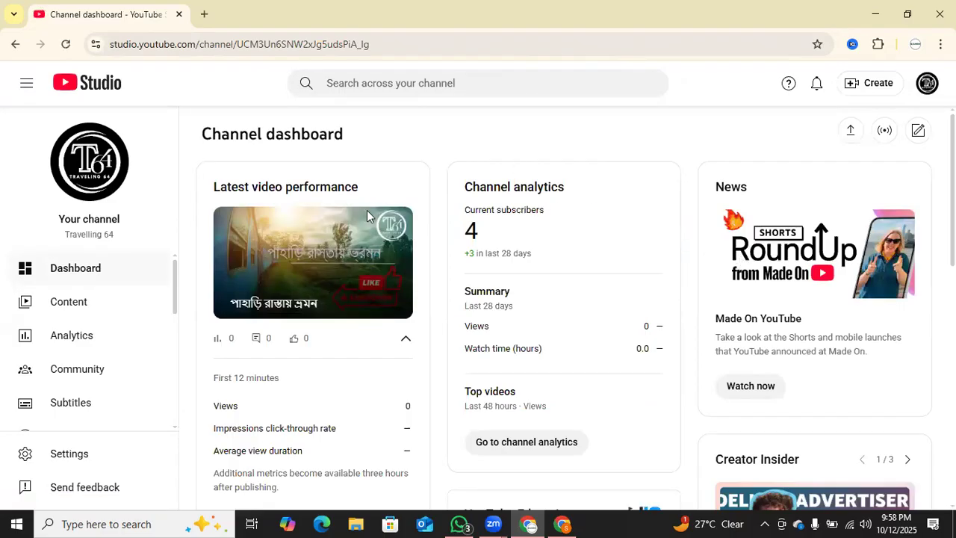
left_click(63, 309)
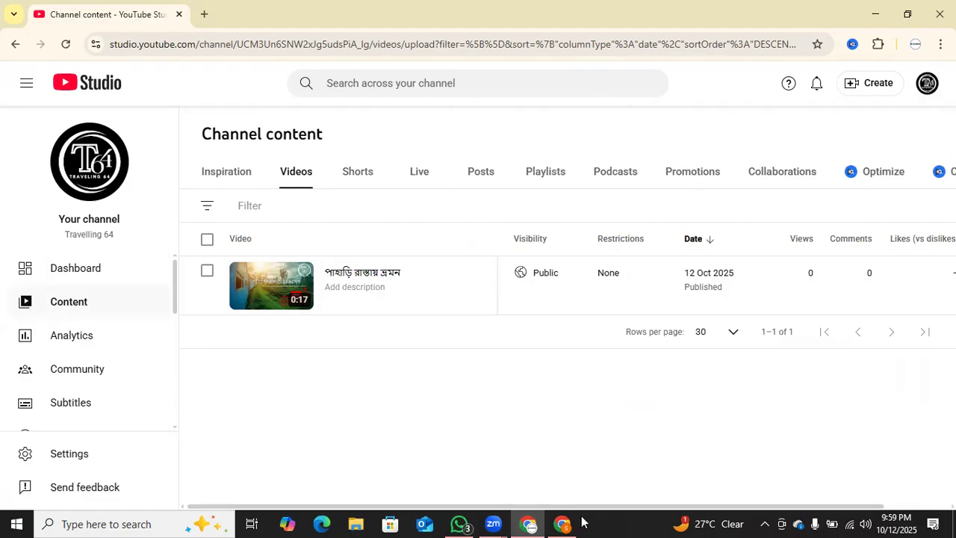
left_click(437, 461)
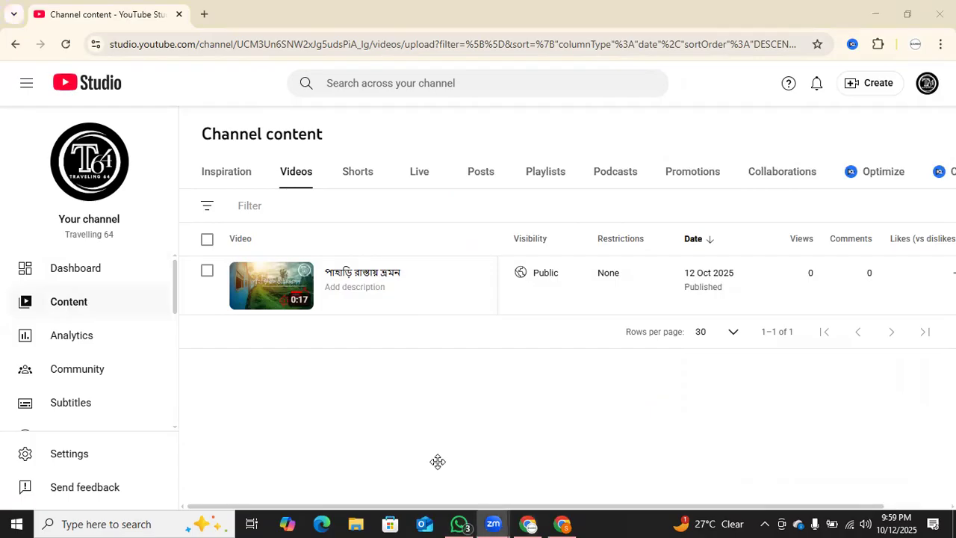